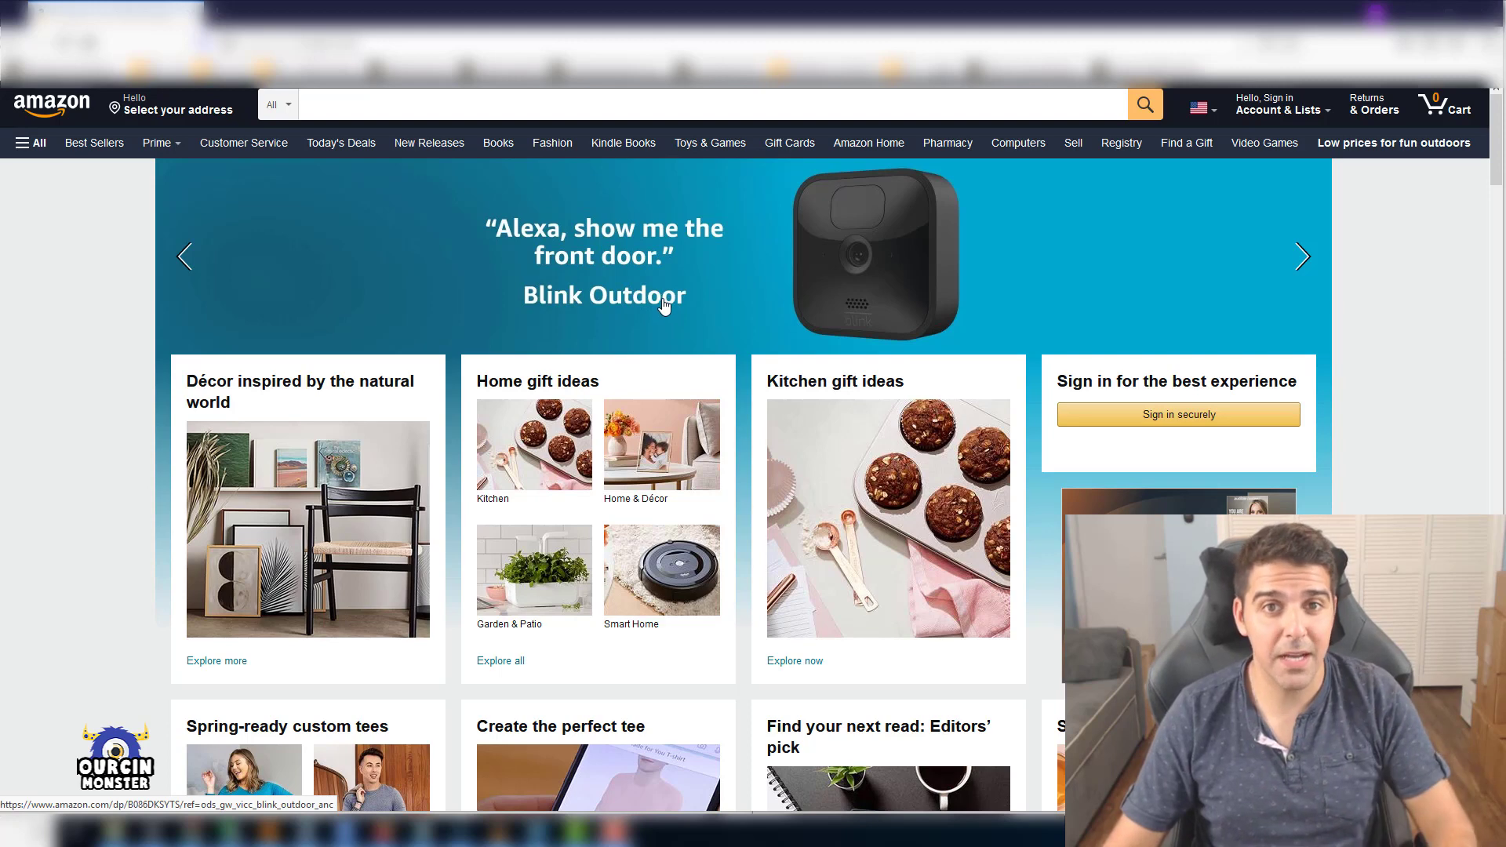
Step: Open the Keurig K-Cafe single-serve coffee maker listing through the Kitchen category of the Home gift ideas
{"action": "scroll", "coordinate": [440, 315], "scroll_direction": "down", "scroll_amount": 1}
{"action": "scroll", "coordinate": [440, 315], "scroll_direction": "down", "scroll_amount": 2}
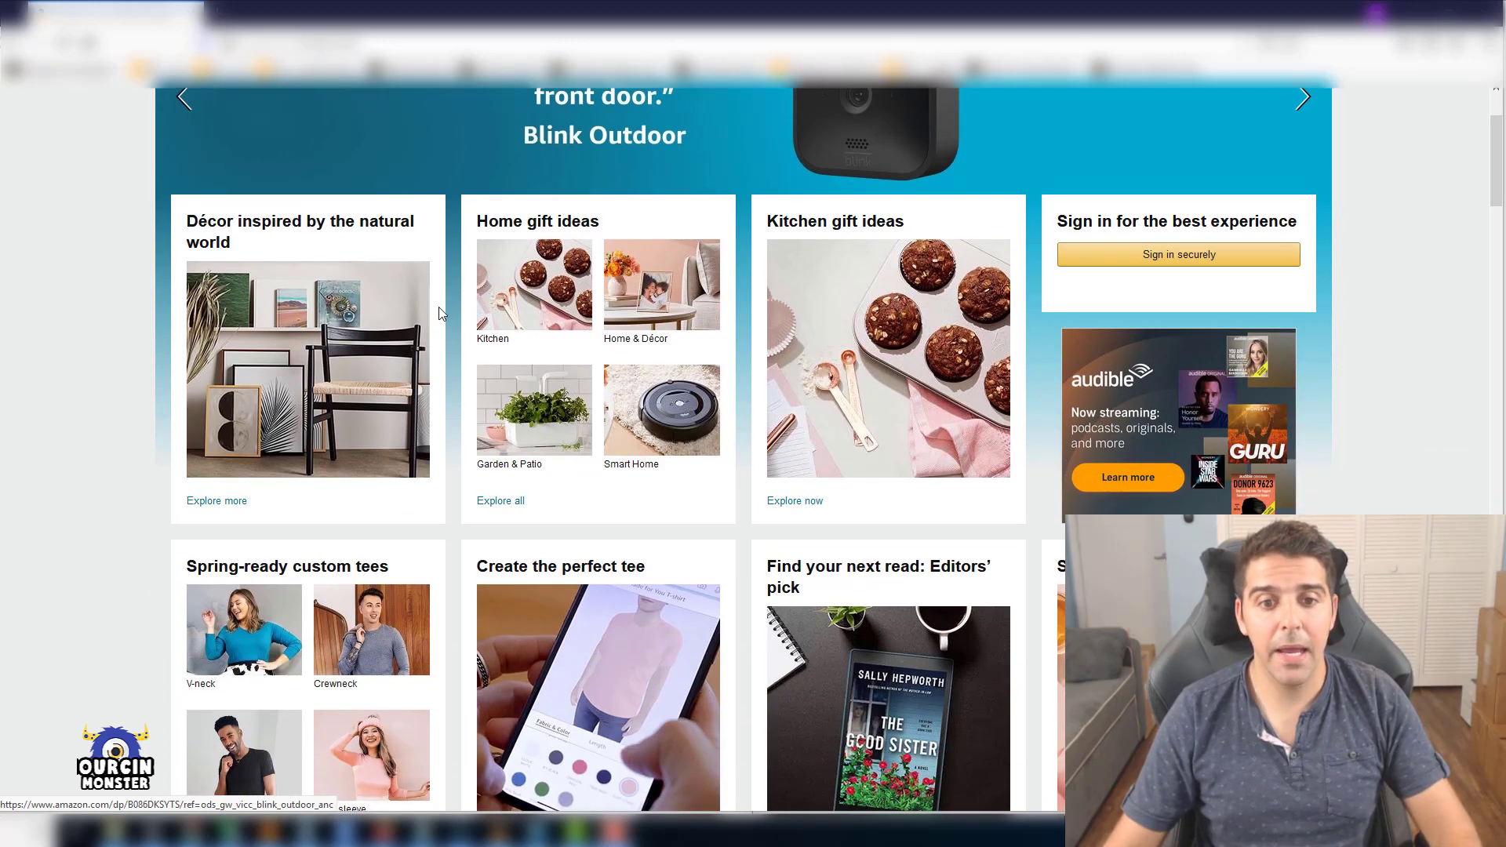
{"action": "scroll", "coordinate": [440, 315], "scroll_direction": "down", "scroll_amount": 1}
{"action": "scroll", "coordinate": [641, 648], "scroll_direction": "up", "scroll_amount": 1}
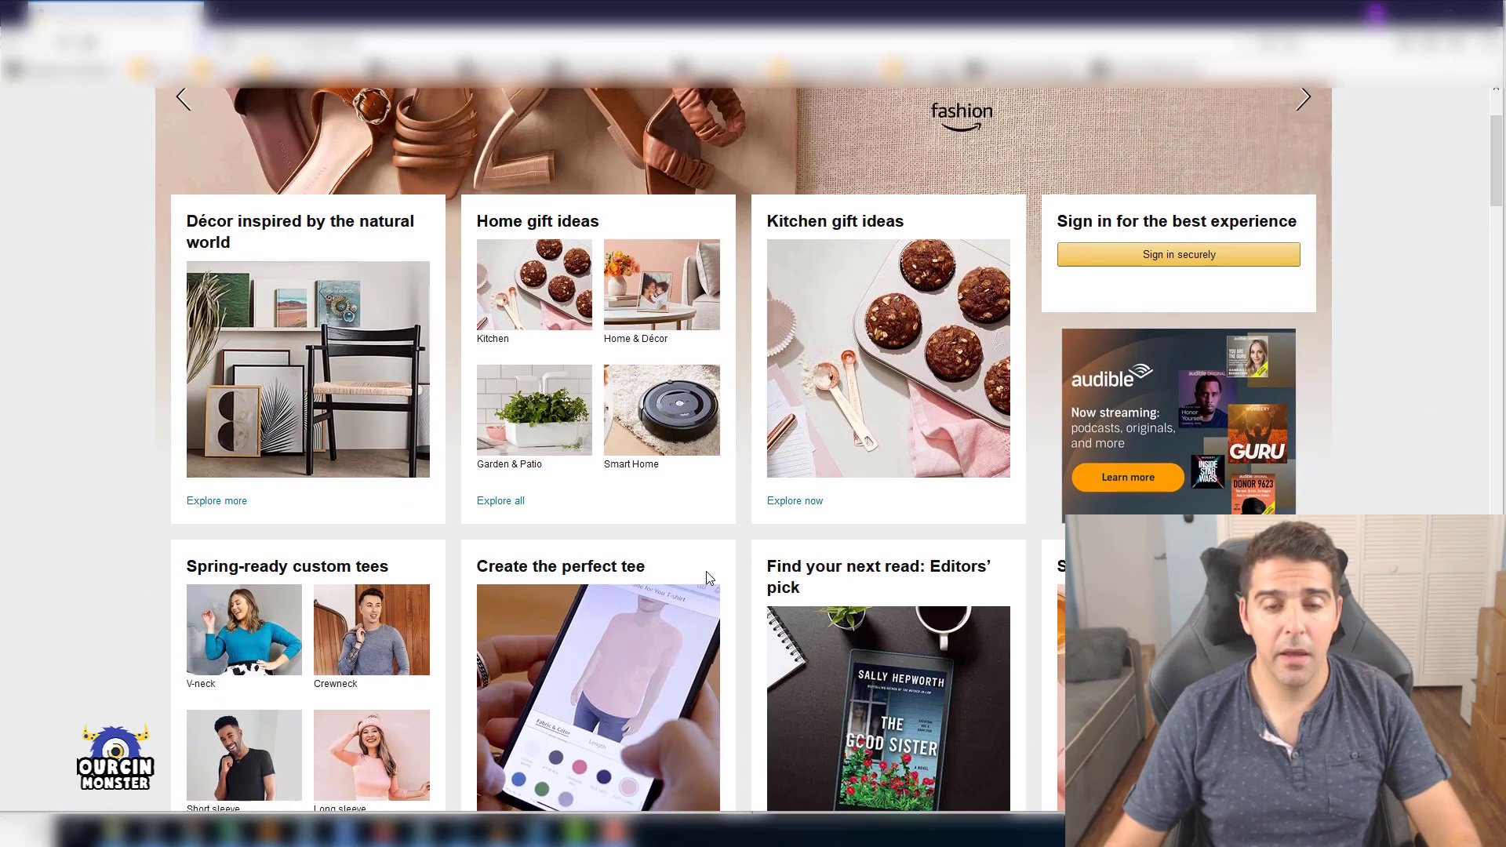
{"action": "left_click", "coordinate": [492, 338]}
{"action": "scroll", "coordinate": [581, 511], "scroll_direction": "down", "scroll_amount": 4}
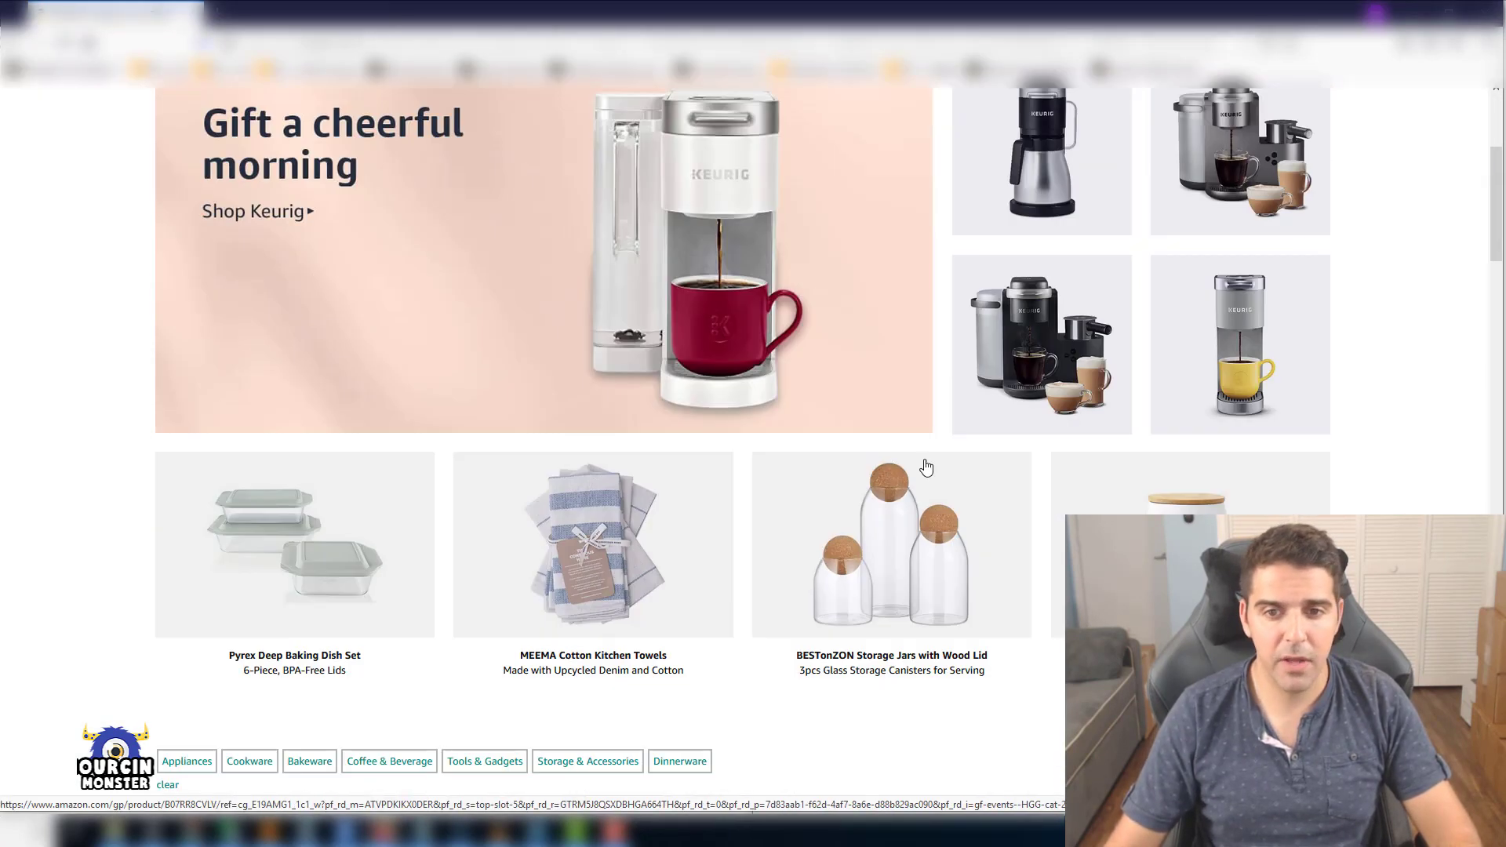
{"action": "left_click", "coordinate": [891, 696]}
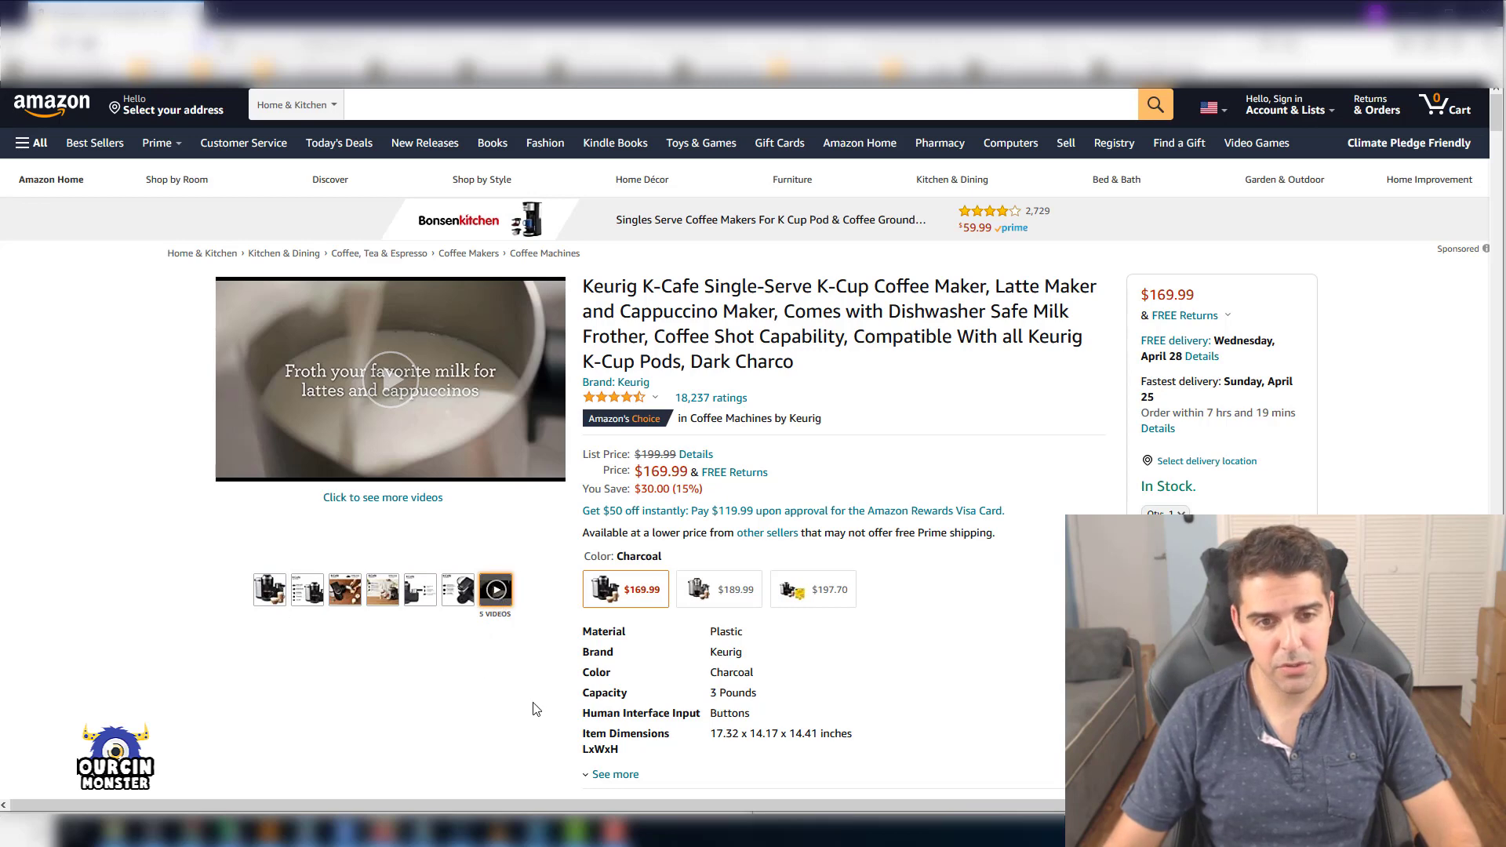
Step: Play the Keurig K-Cafe product video, skipping close to its end and back to around the middle
{"action": "left_click", "coordinate": [395, 375]}
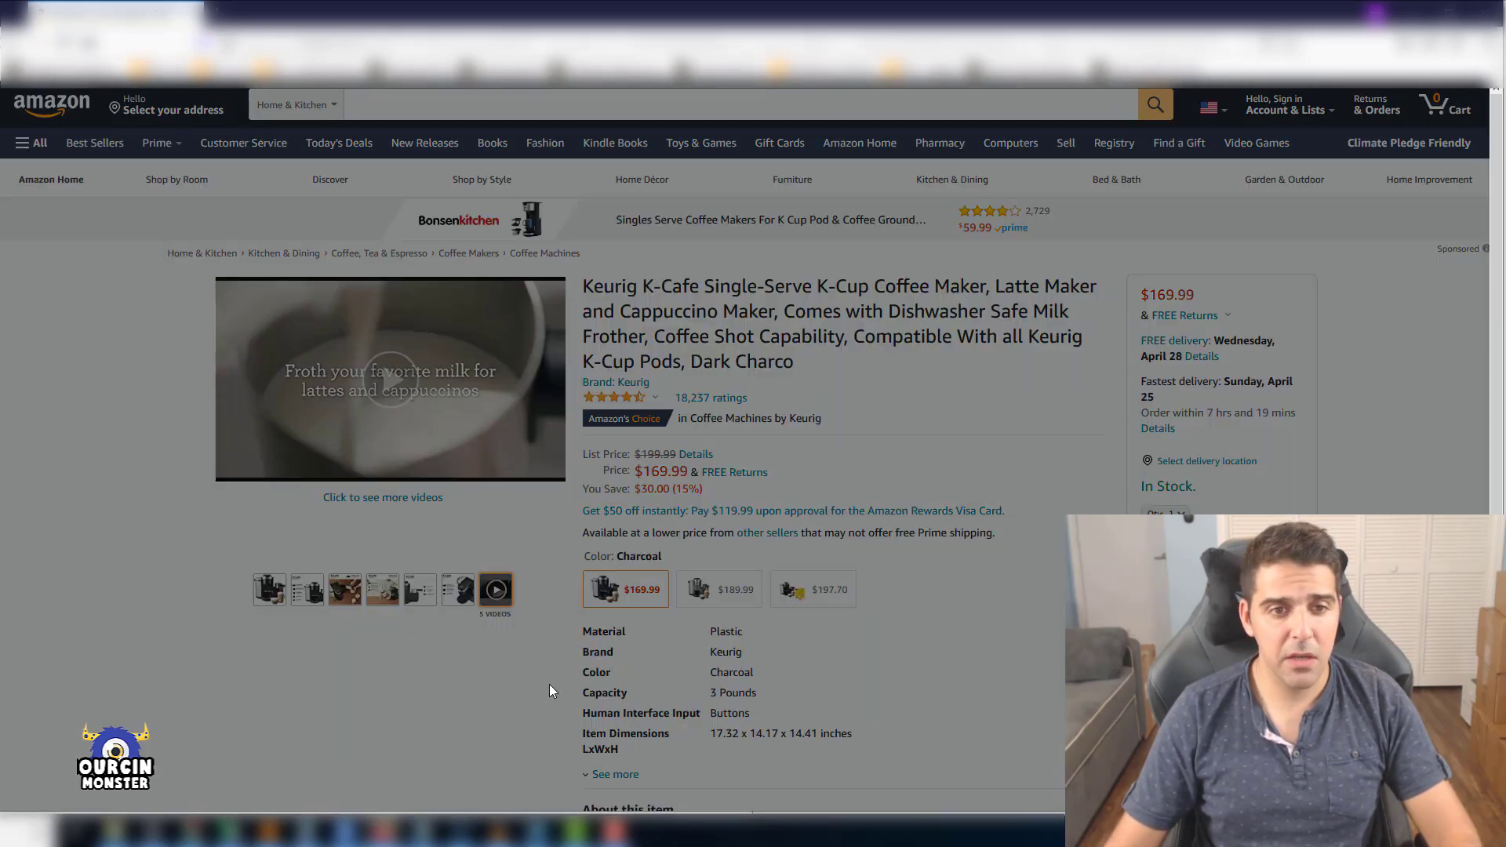
{"action": "left_click", "coordinate": [871, 632]}
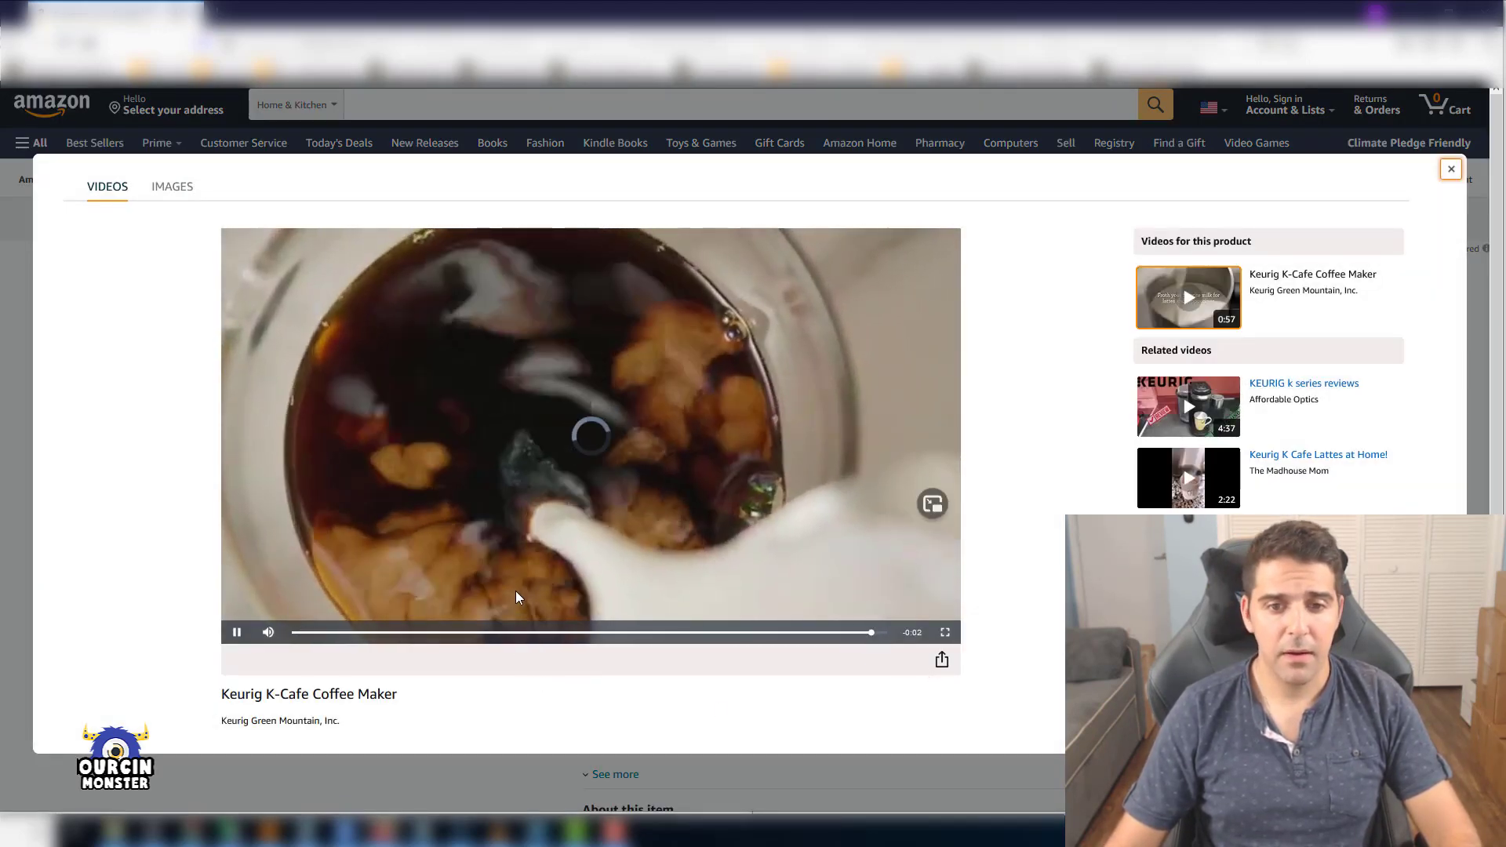
{"action": "left_click", "coordinate": [507, 632]}
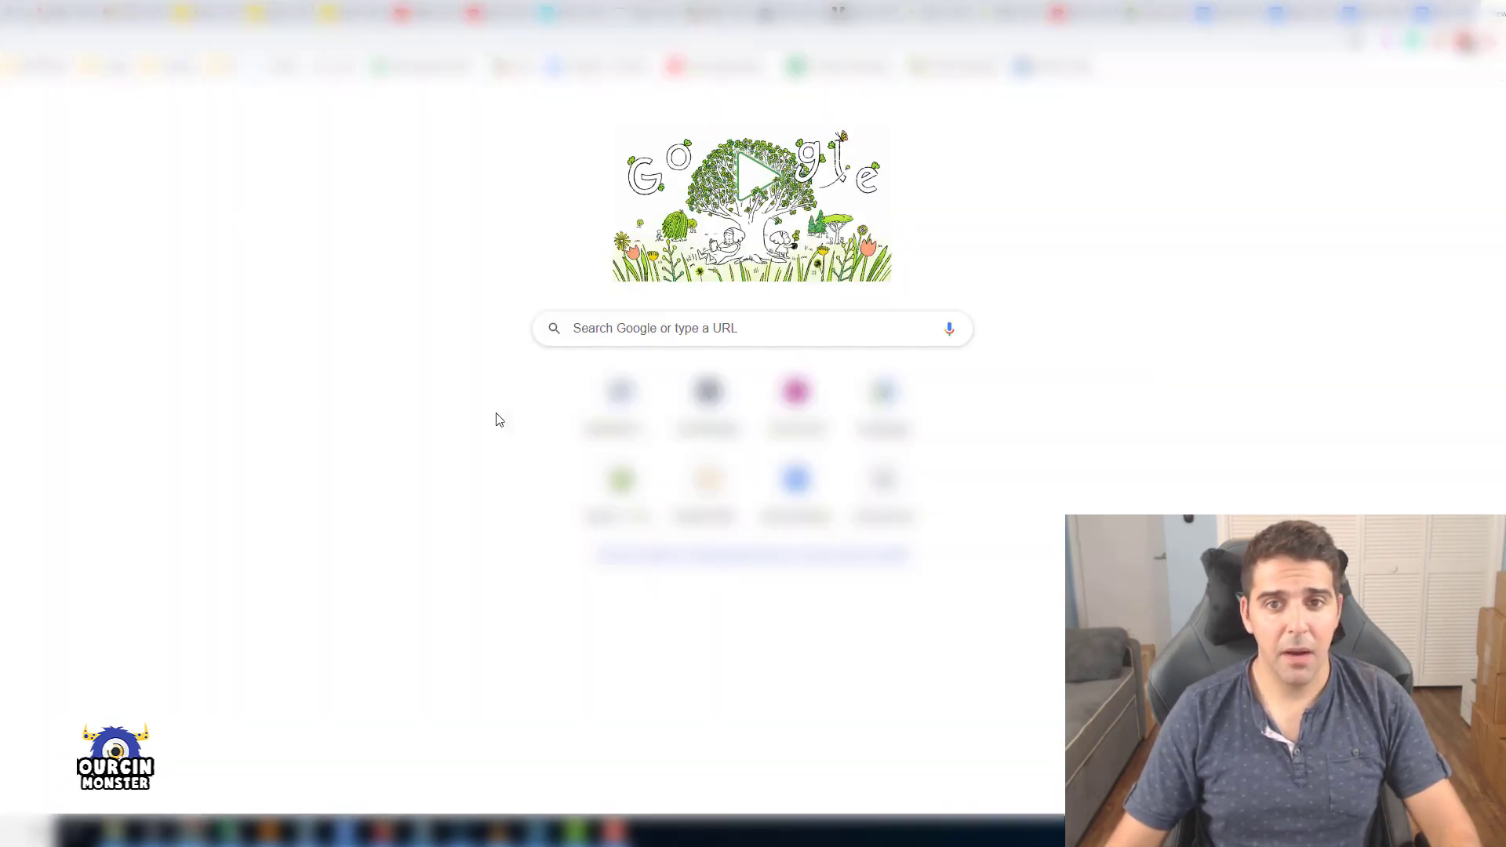
Step: Return to the Keurig listing, close the video viewer and show the third product image
{"action": "key", "text": "alt+Tab"}
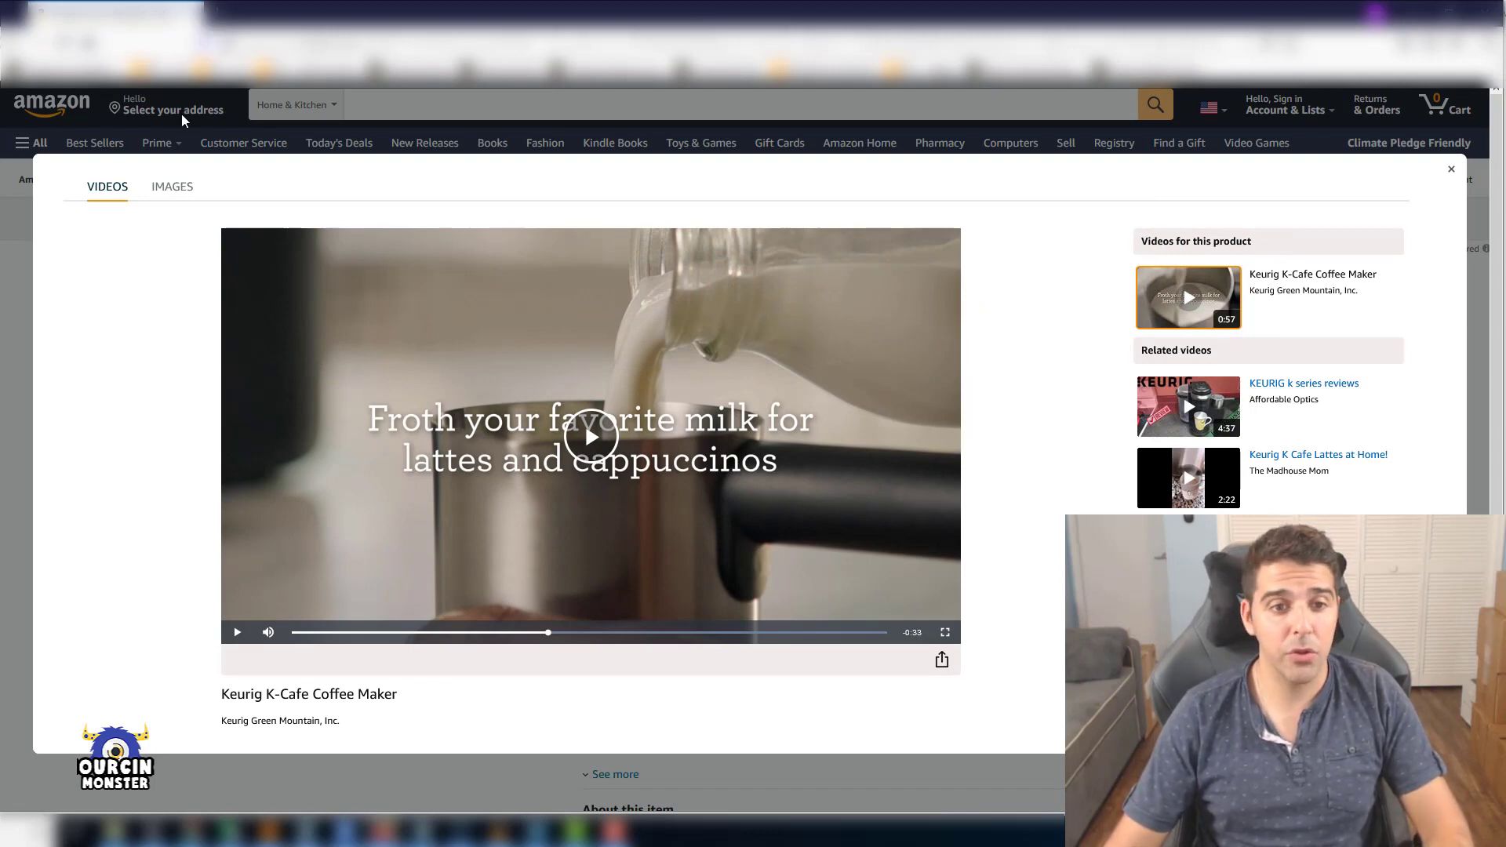
{"action": "left_click", "coordinate": [29, 322]}
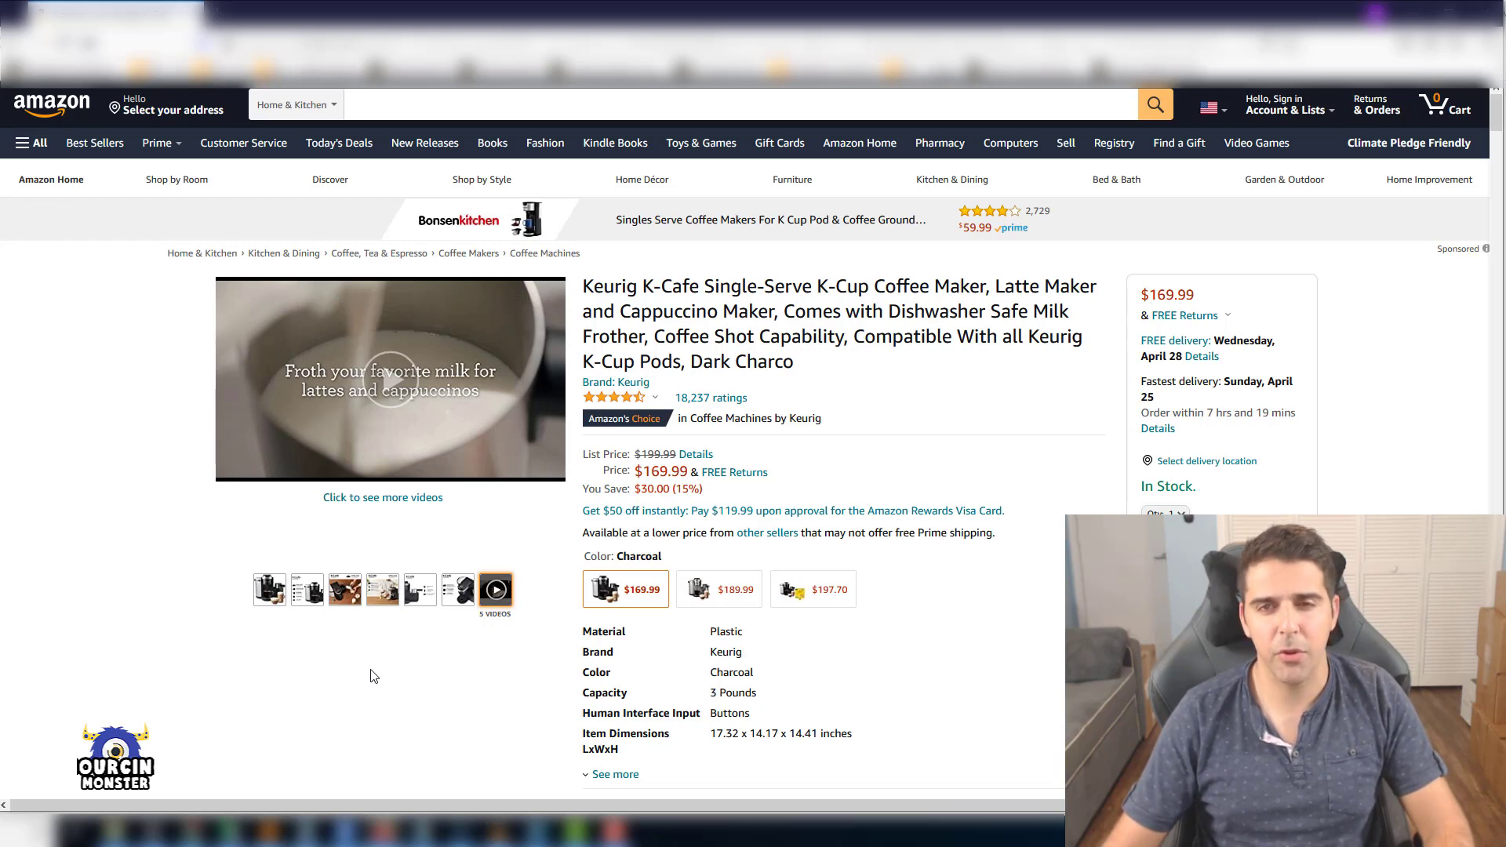
{"action": "left_click", "coordinate": [346, 598]}
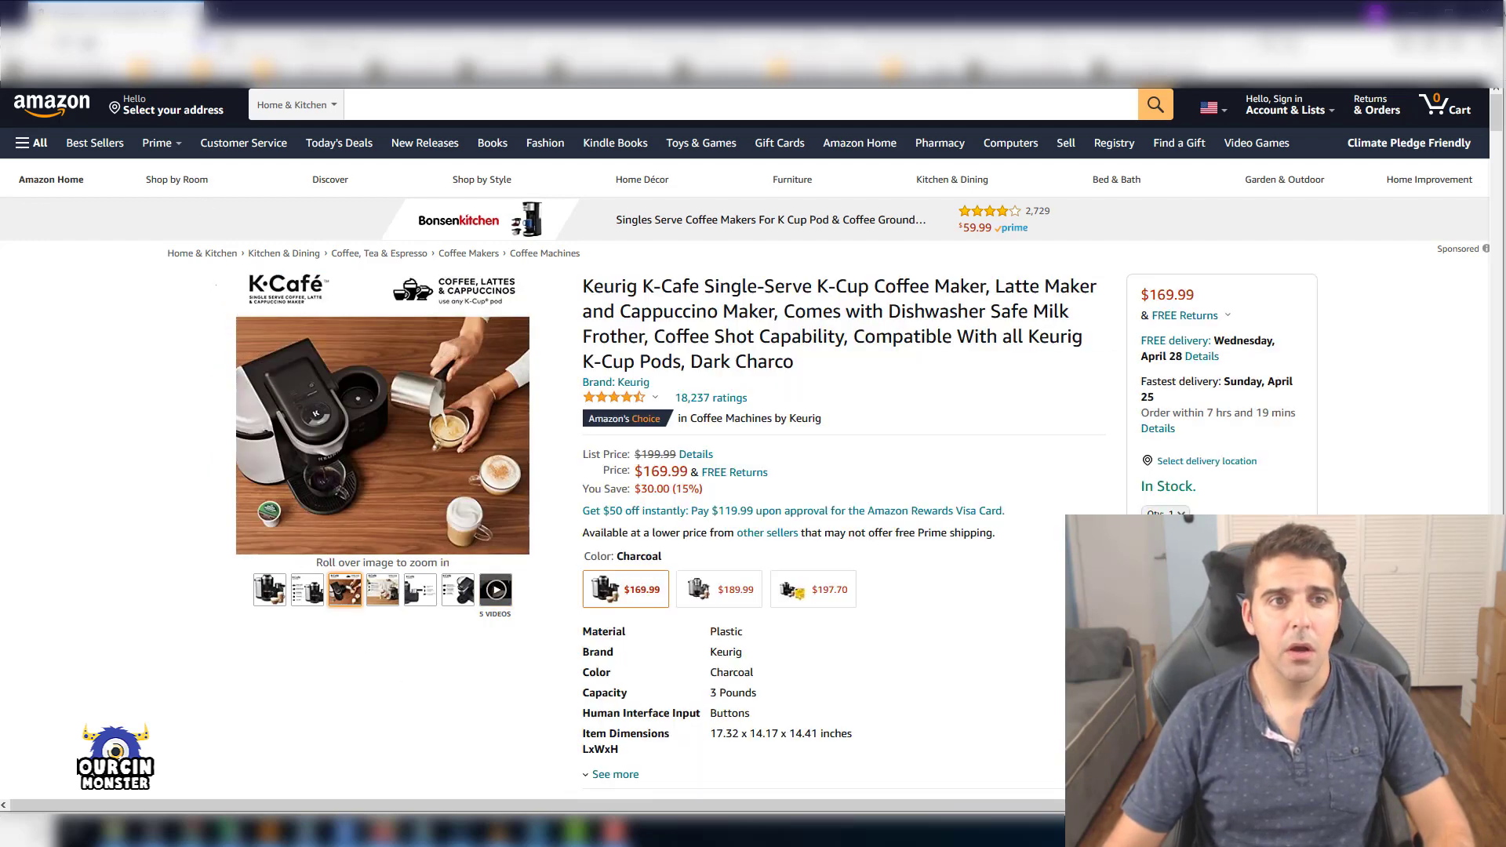
Step: Switch to Amazon Seller Central and open the Upload & Manage Videos area to reach the video upload form
{"action": "left_click", "coordinate": [191, 13]}
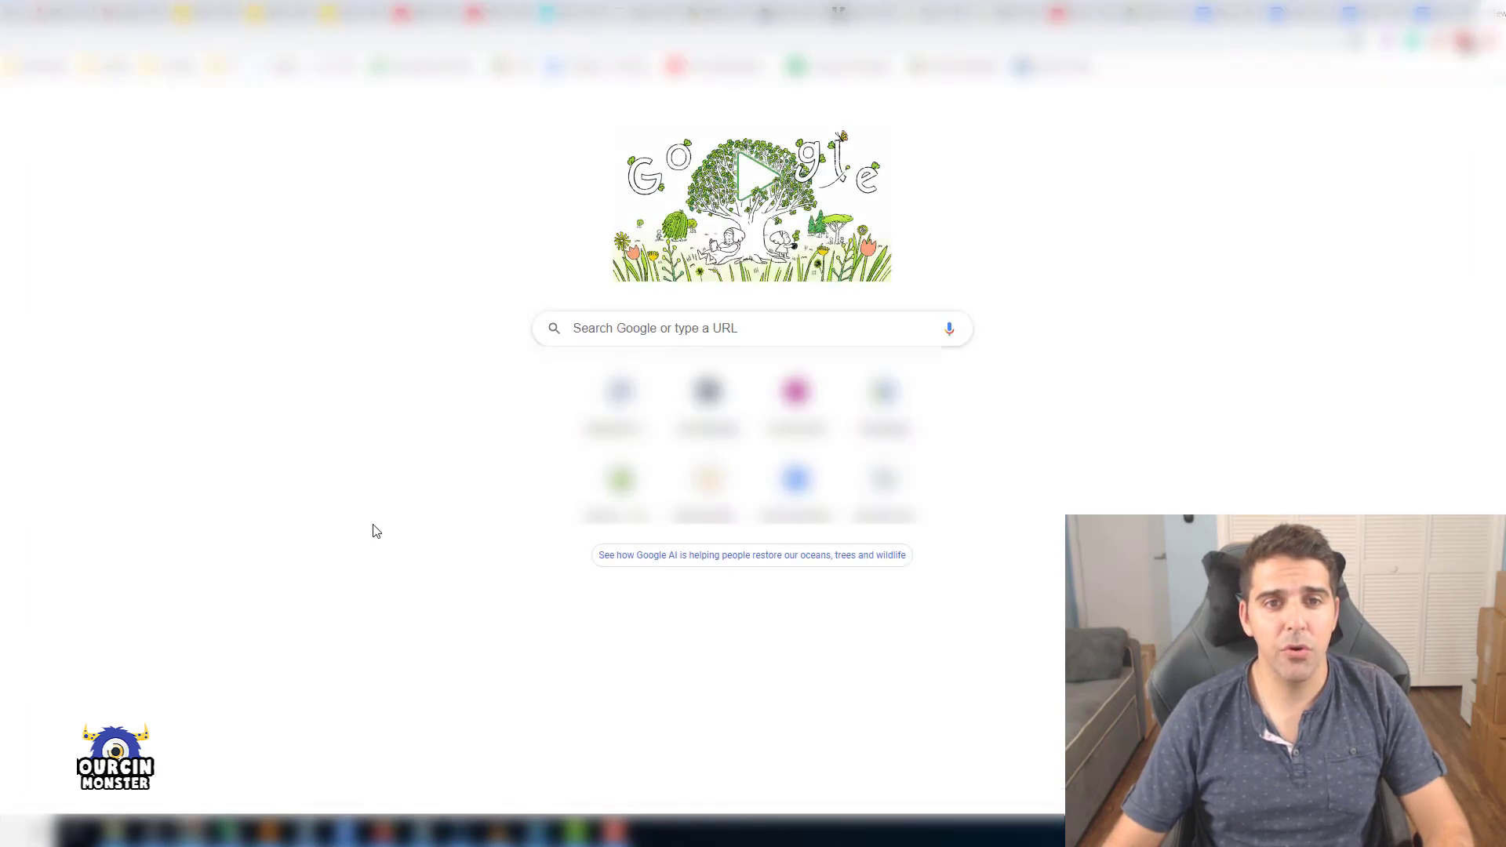
{"action": "left_click", "coordinate": [380, 831]}
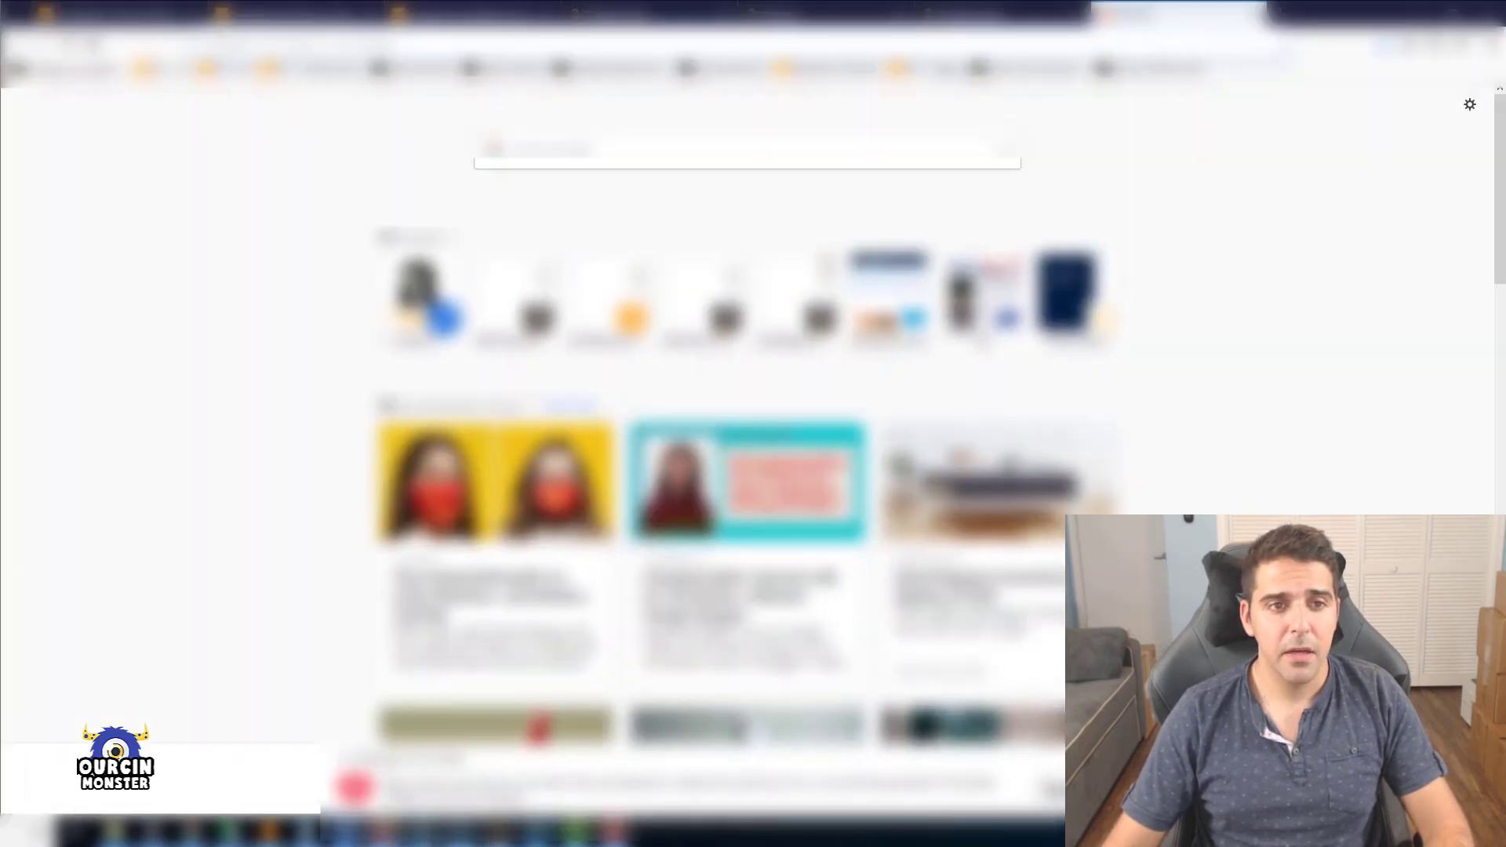
{"action": "left_click", "coordinate": [824, 15]}
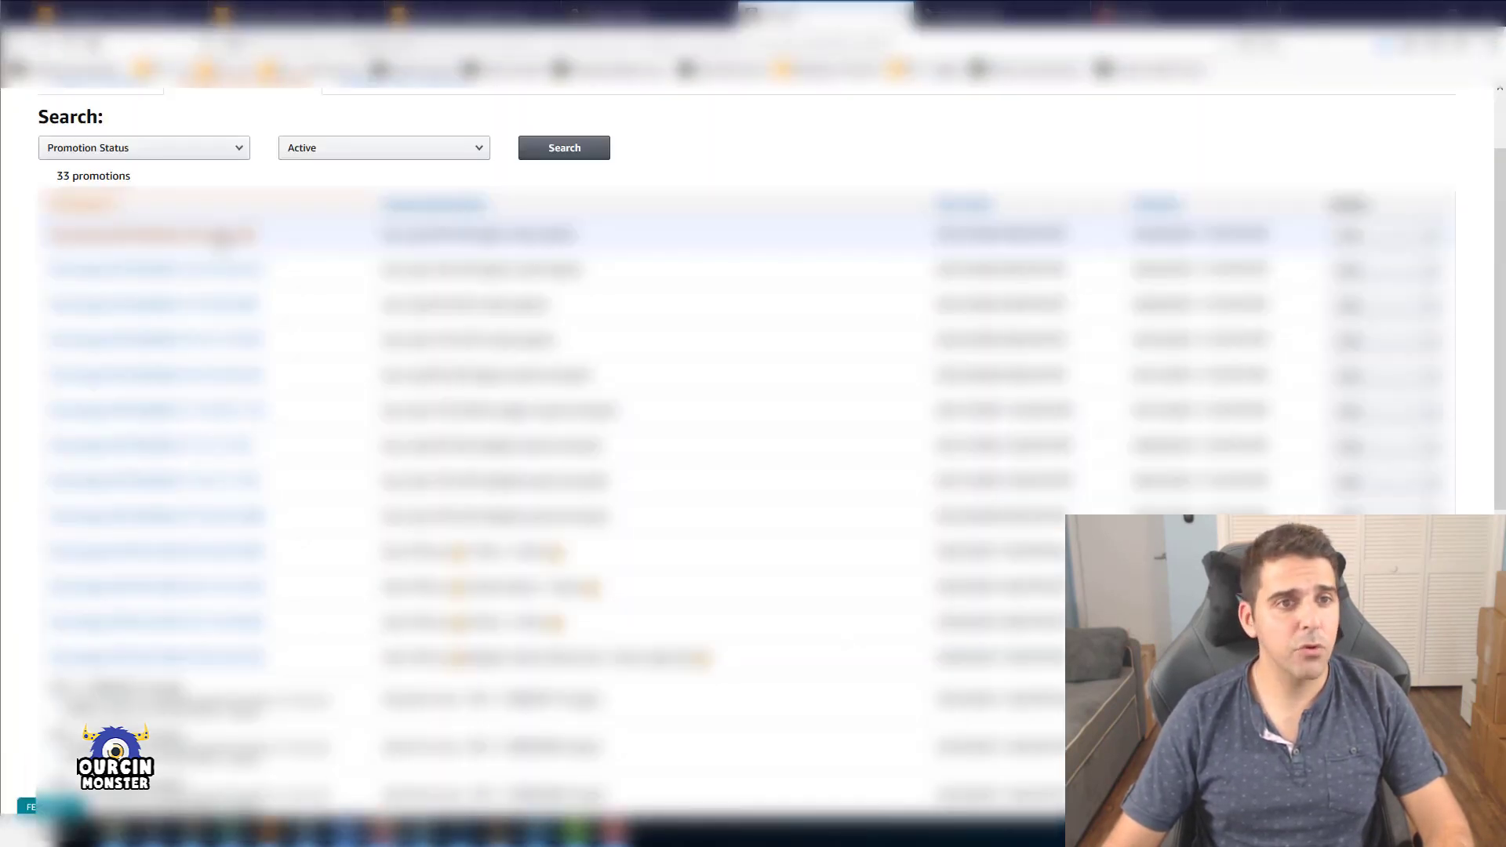
{"action": "scroll", "coordinate": [221, 243], "scroll_direction": "up", "scroll_amount": 3}
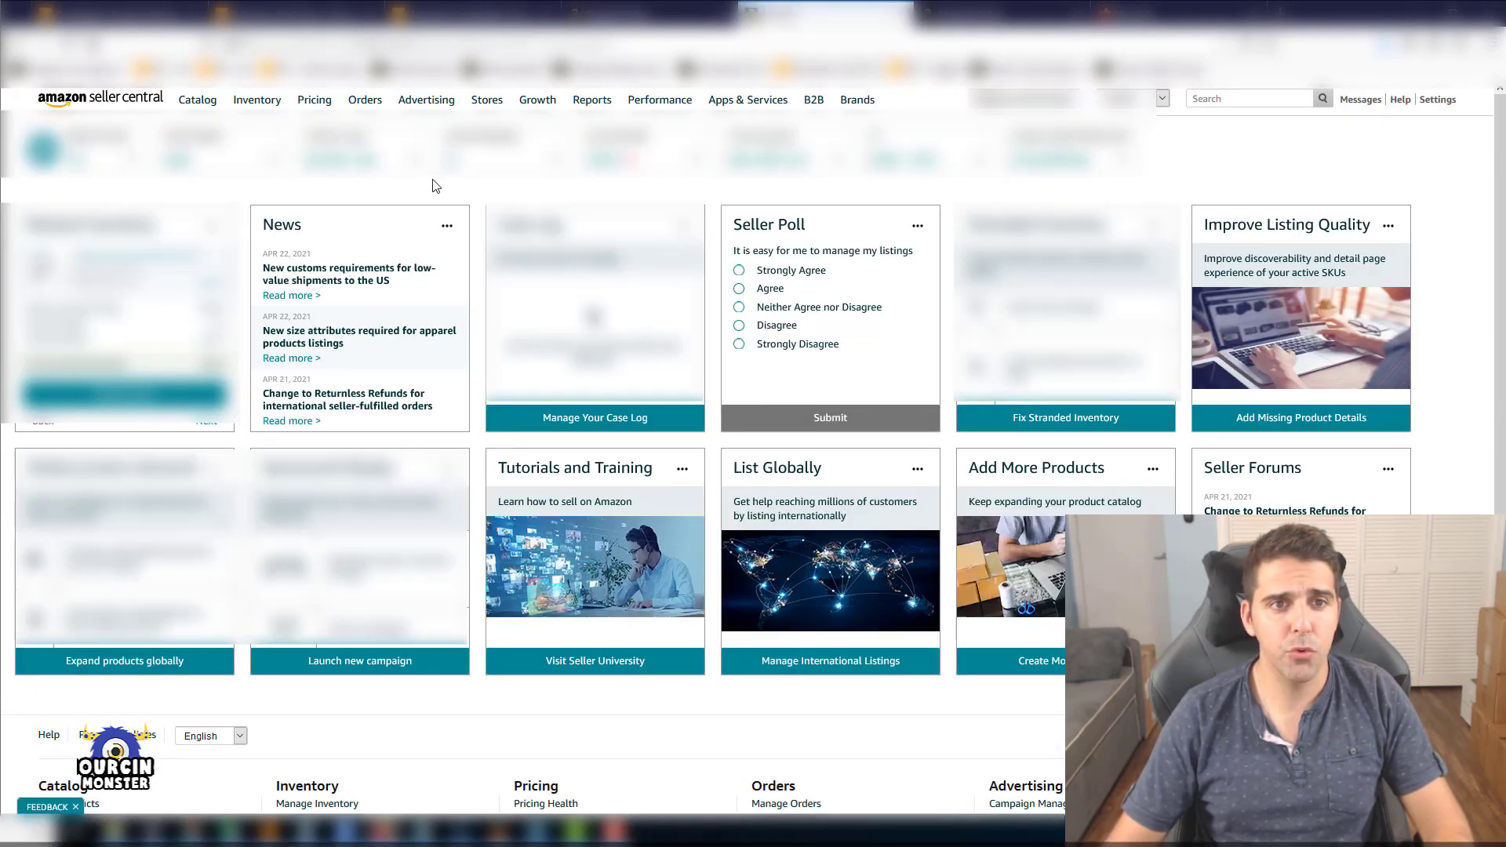
{"action": "mouse_move", "coordinate": [447, 104]}
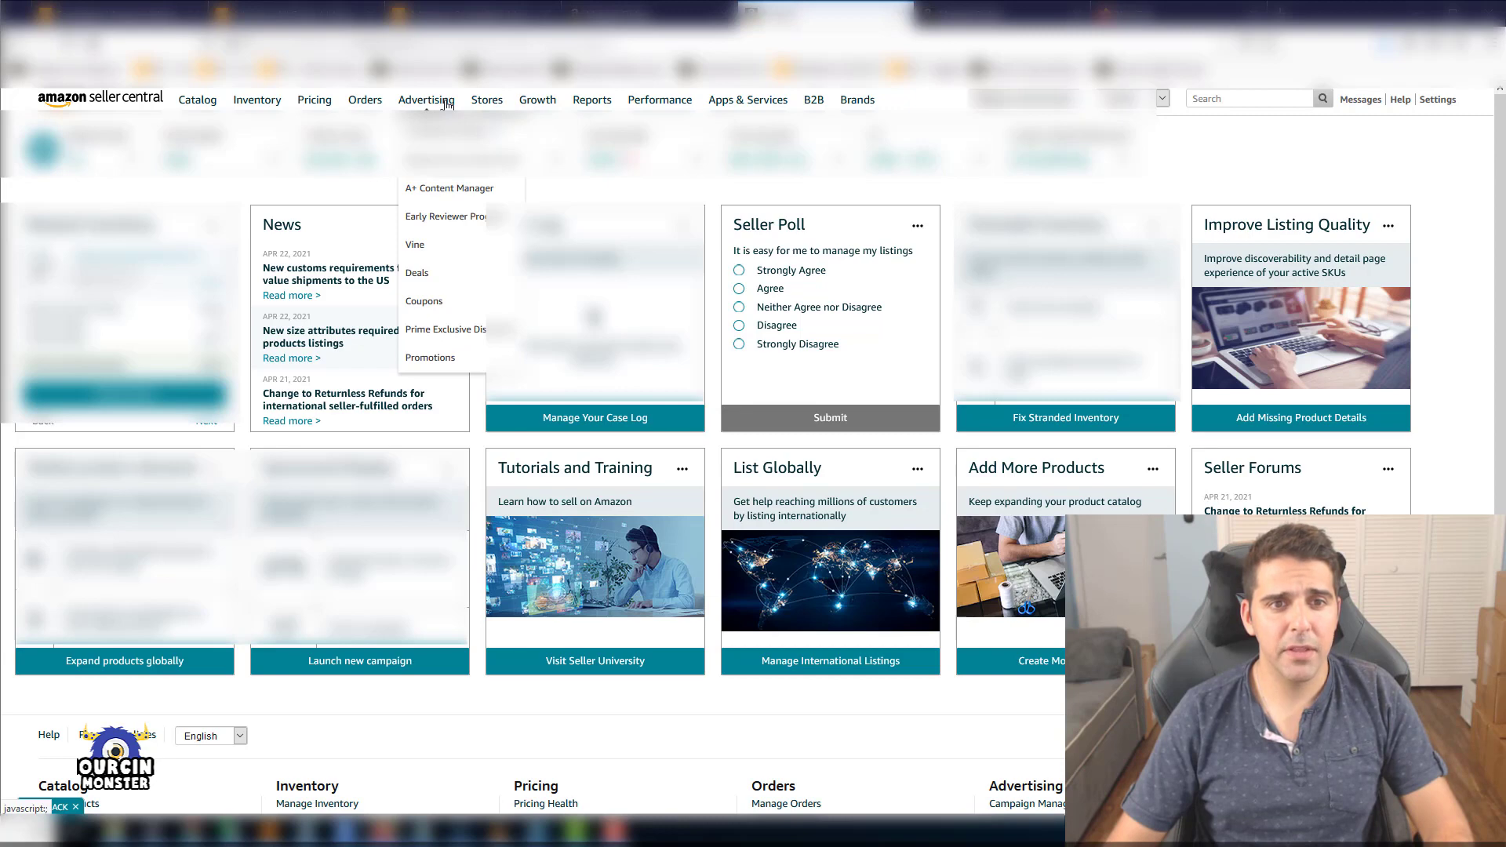
{"action": "mouse_move", "coordinate": [258, 100]}
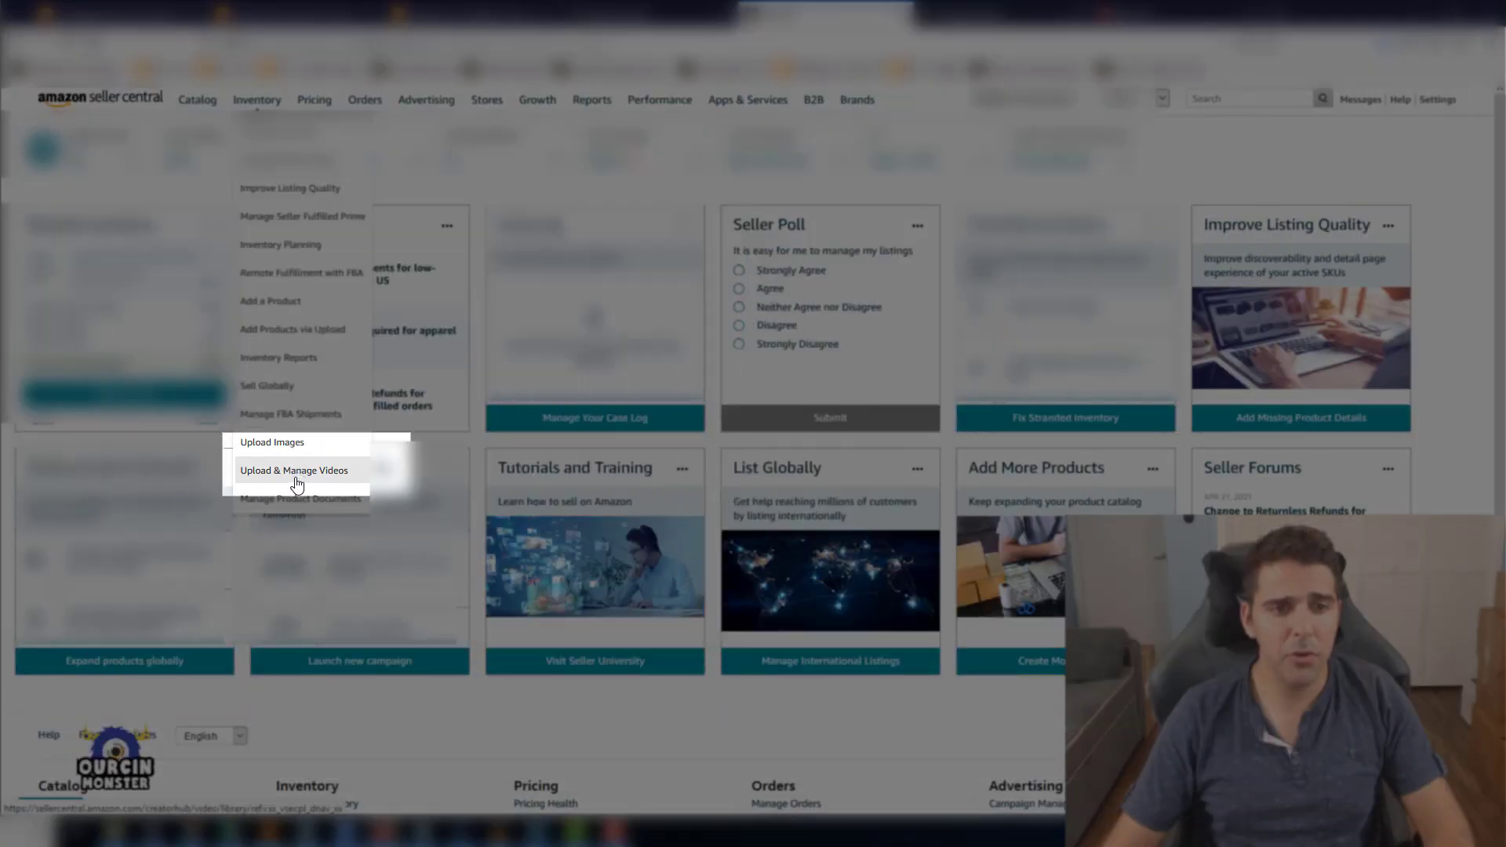
{"action": "left_click", "coordinate": [296, 471]}
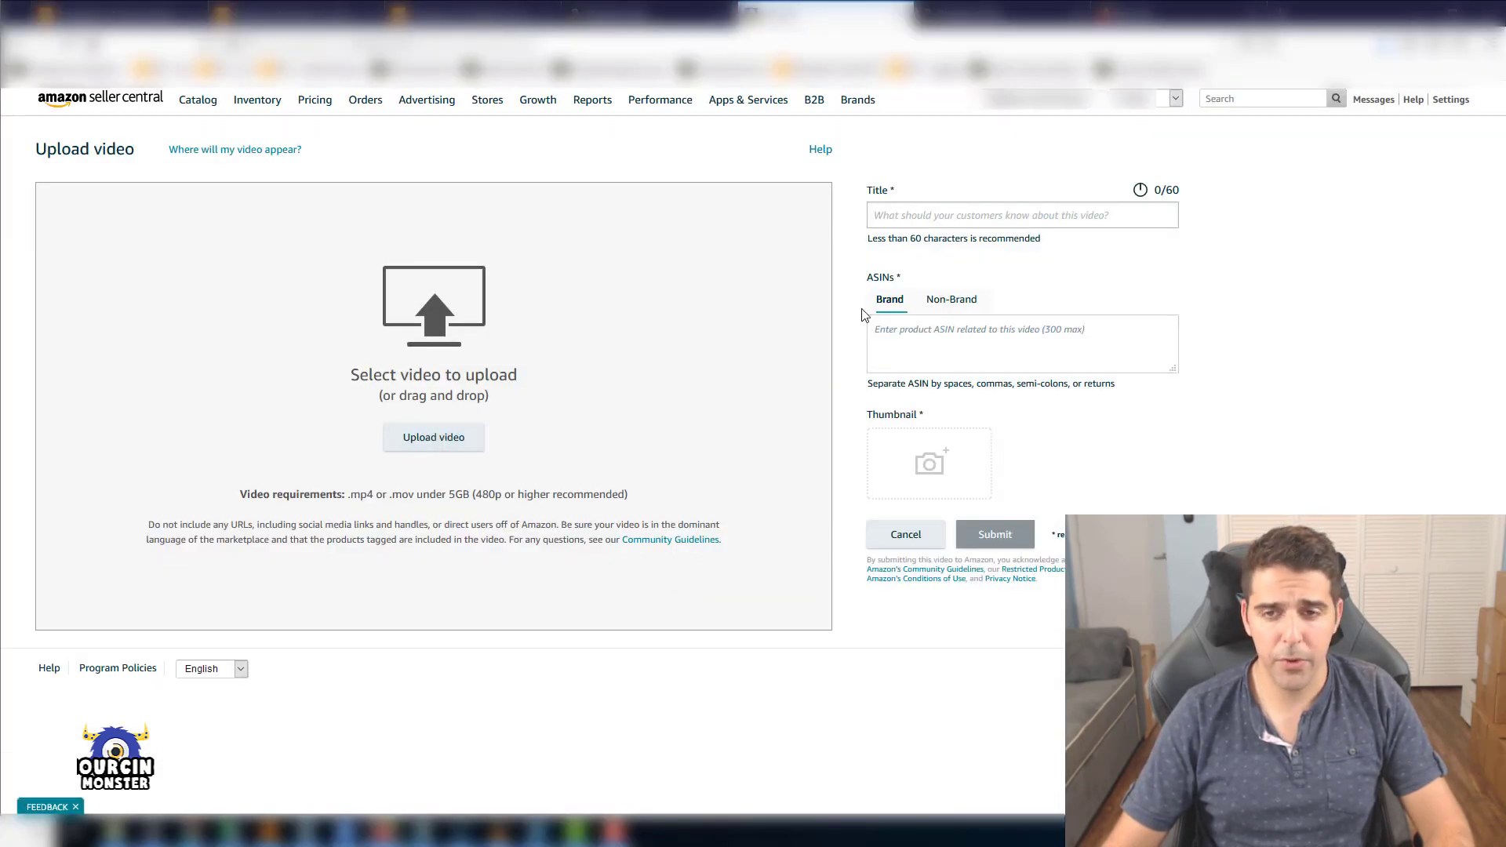
Step: Examine the video upload form's title, Brand and Non-Brand ASIN fields, and thumbnail area
{"action": "left_click", "coordinate": [953, 215]}
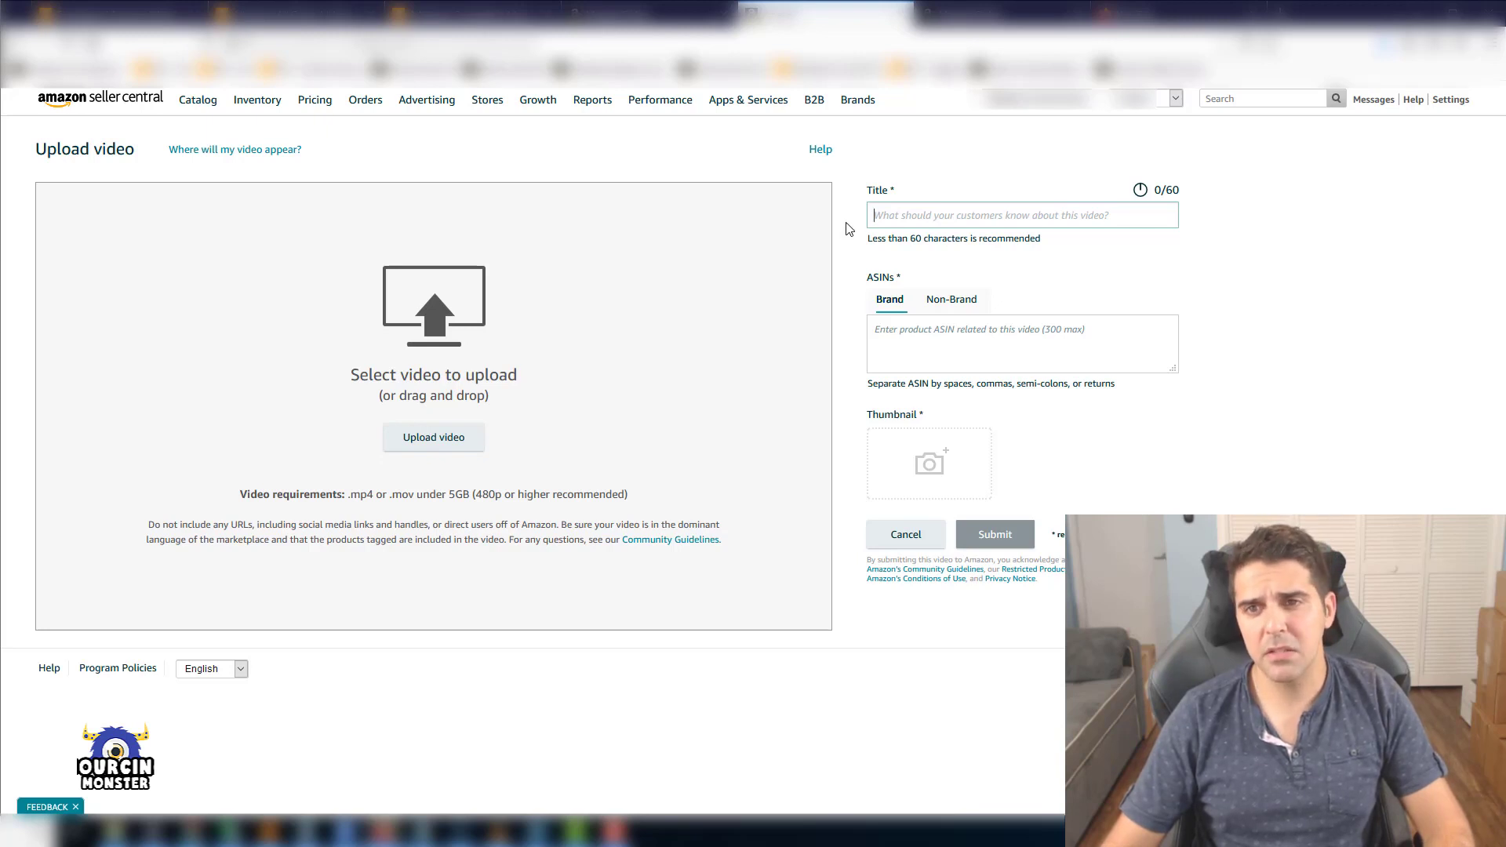
{"action": "left_click", "coordinate": [923, 326]}
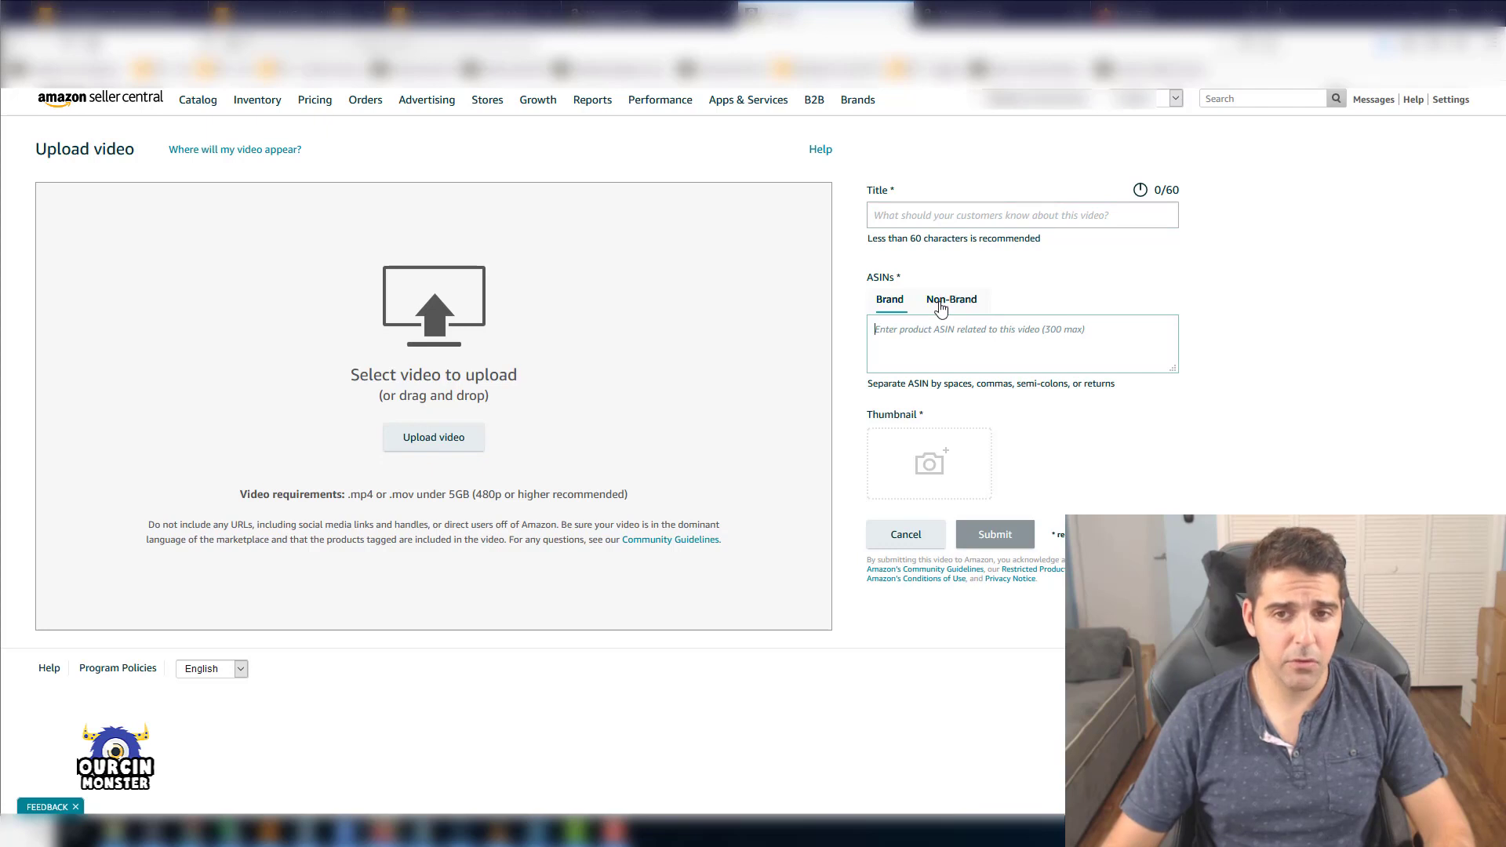
{"action": "left_click", "coordinate": [950, 303]}
{"action": "left_click", "coordinate": [890, 301]}
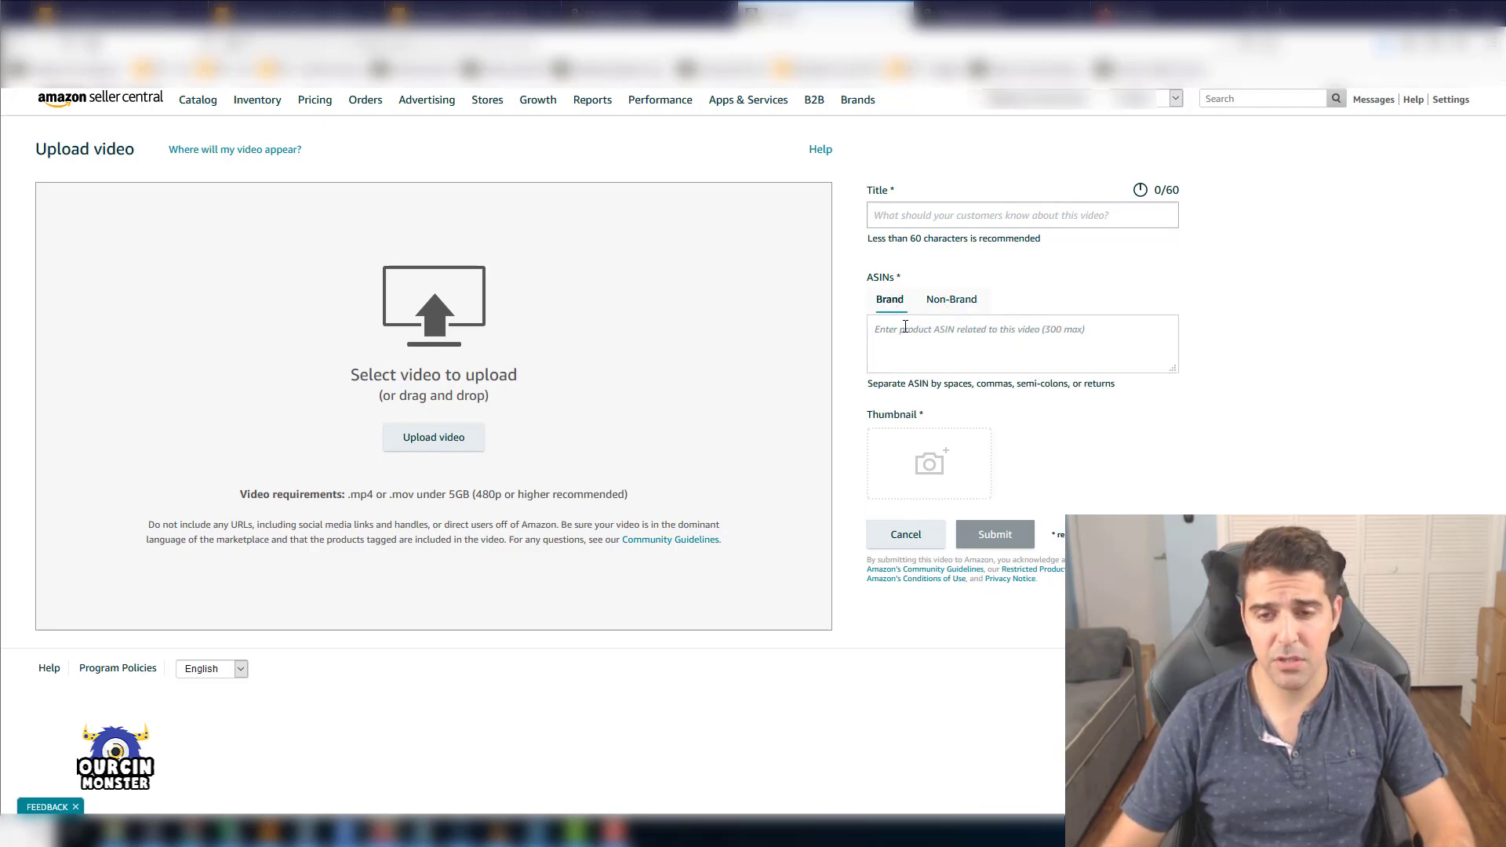
{"action": "left_click", "coordinate": [895, 335]}
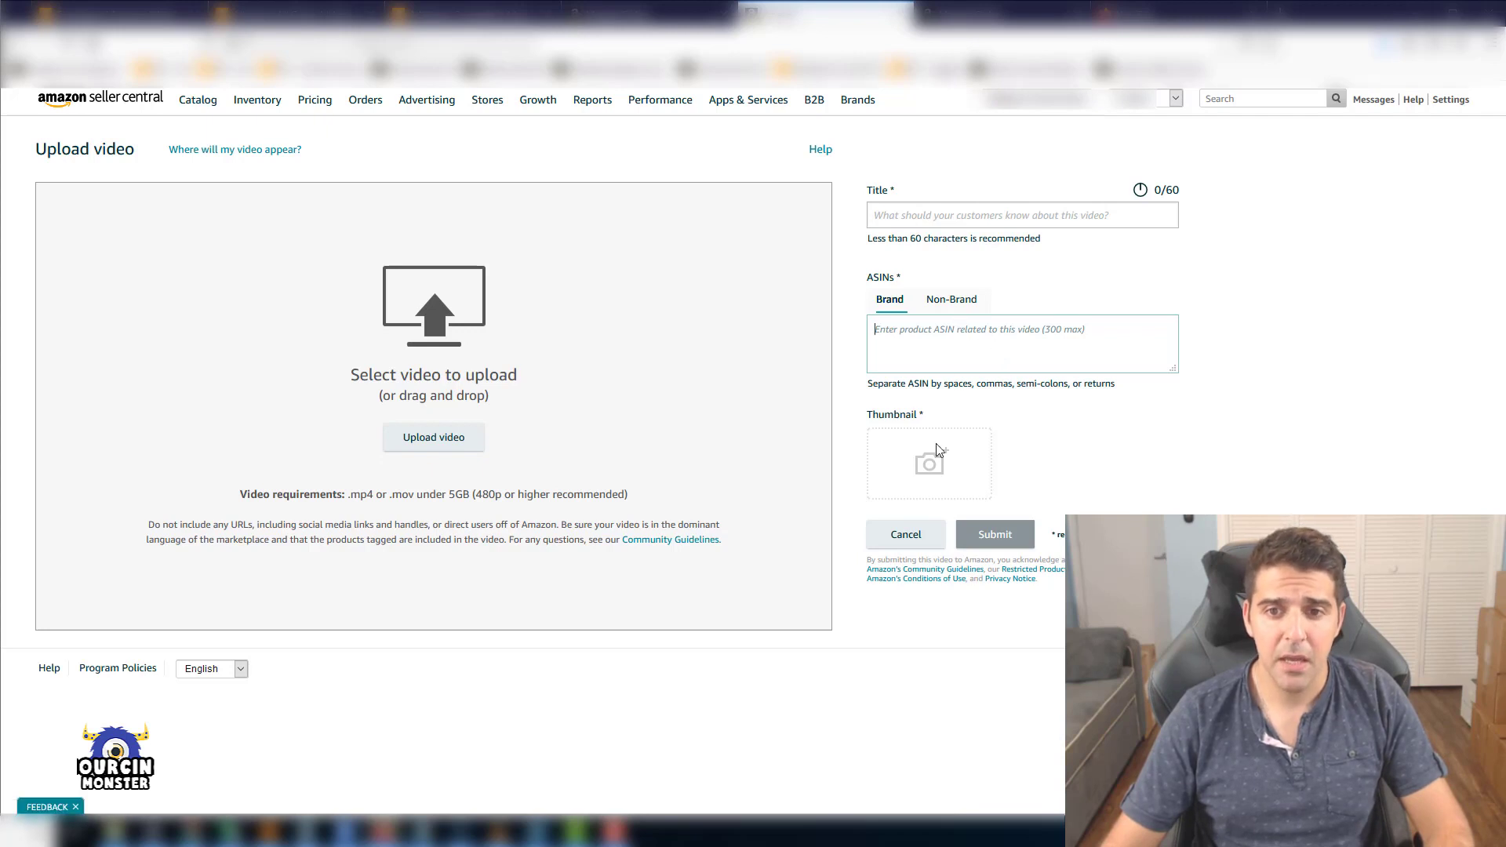
{"action": "mouse_move", "coordinate": [933, 464]}
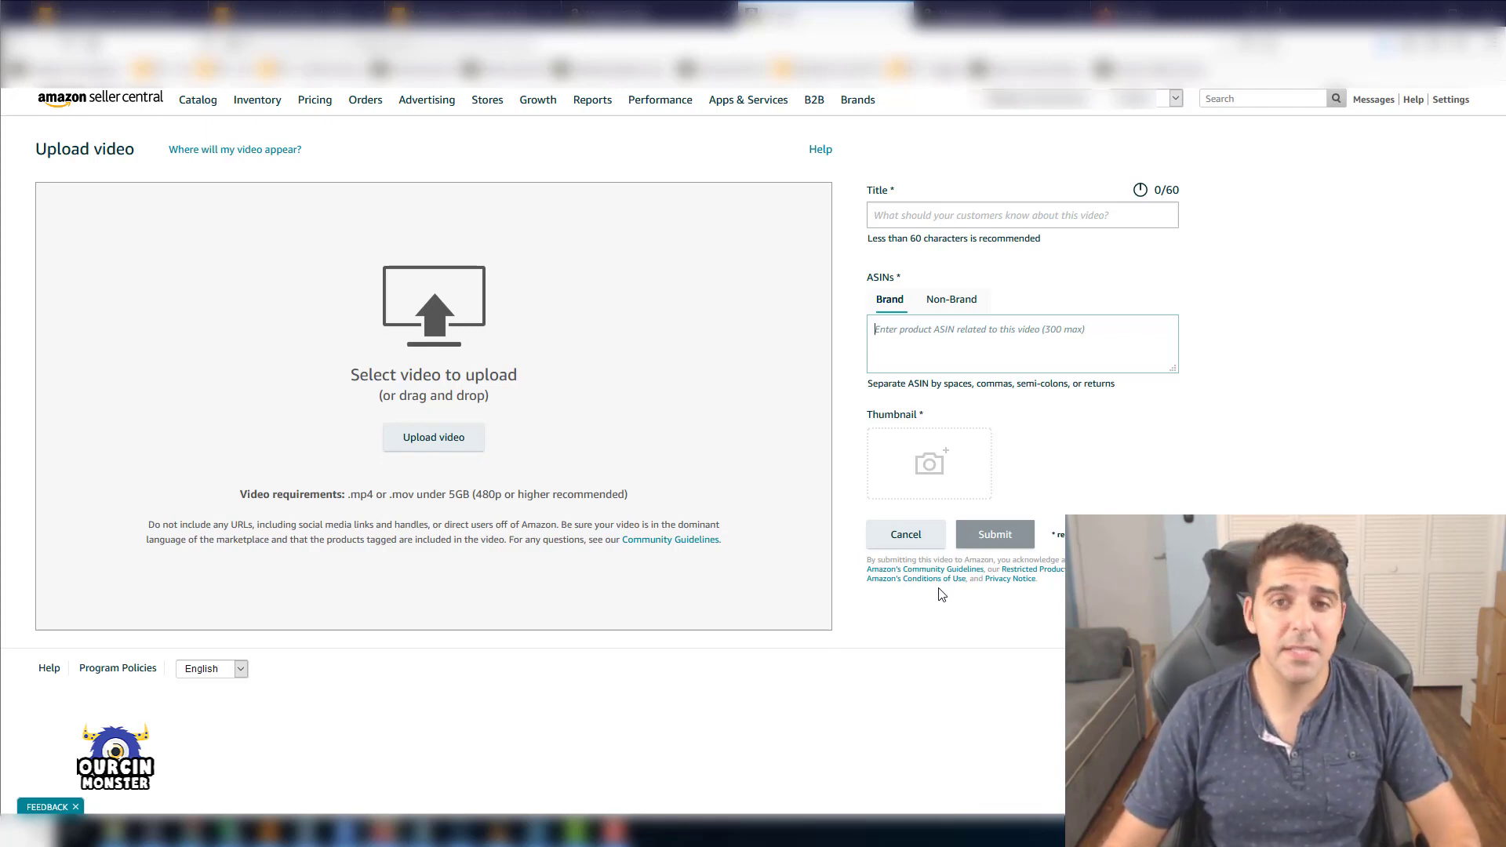
{"action": "mouse_move", "coordinate": [991, 442]}
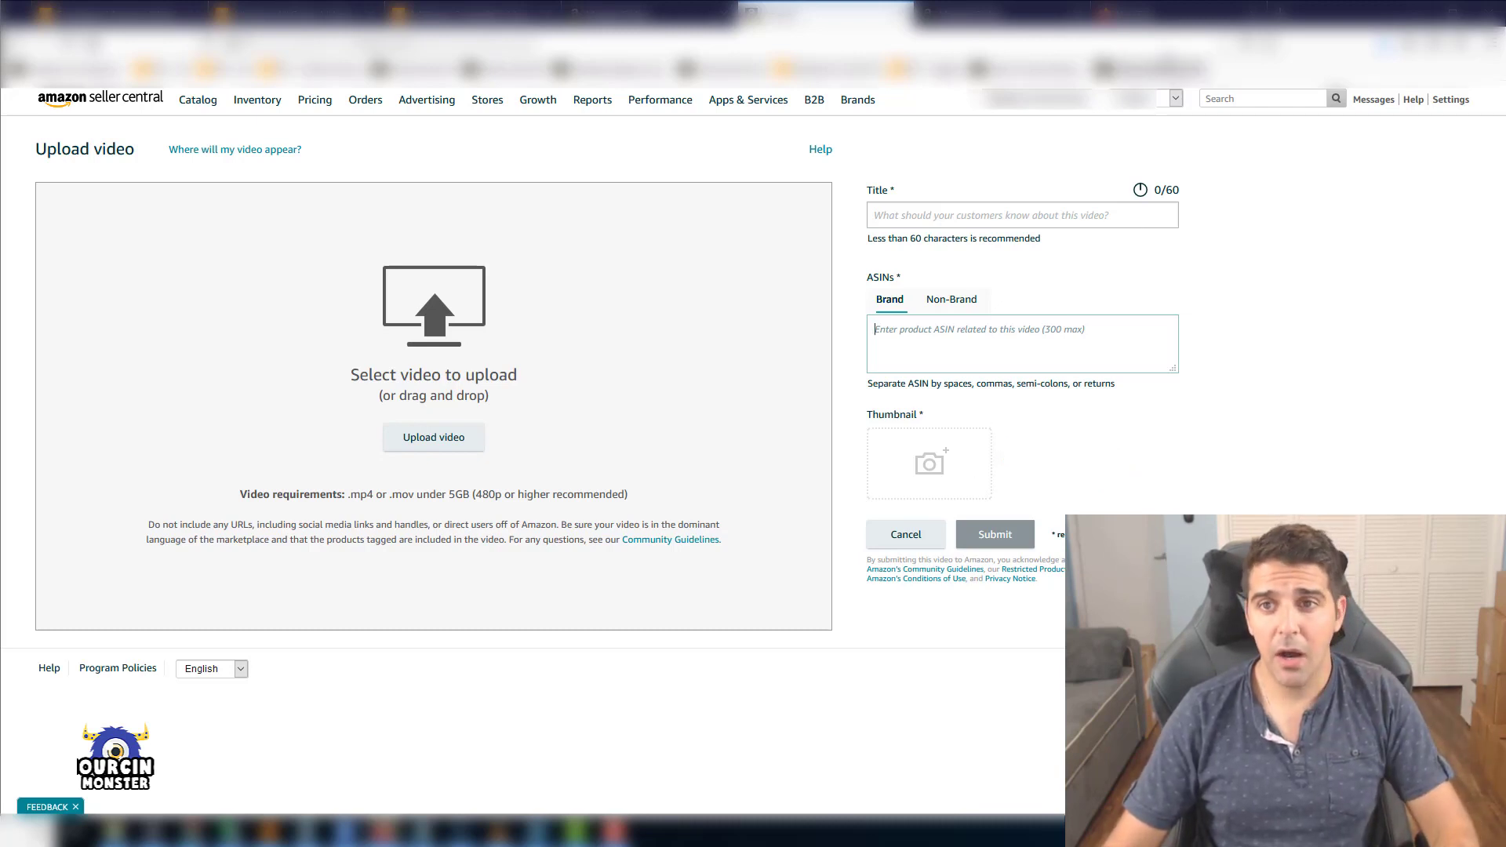
Step: Load the Amazon store in the blank browser tab and open the Greenworks 29472 G-MAX 40V battery from the Deal of the Day
{"action": "left_click", "coordinate": [1102, 13]}
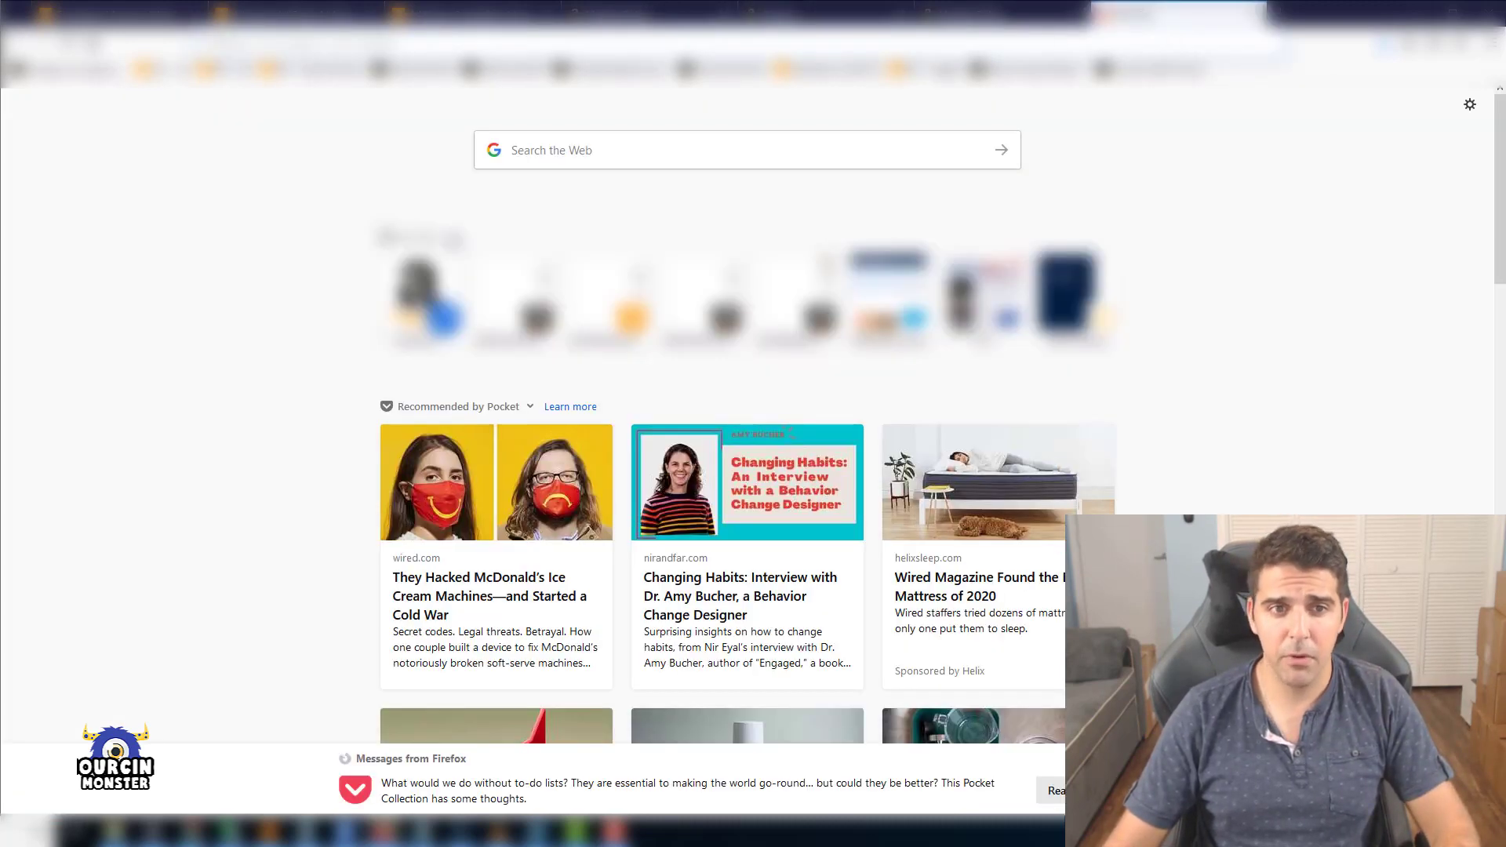
{"action": "type", "text": "a"}
{"action": "key", "text": "Return"}
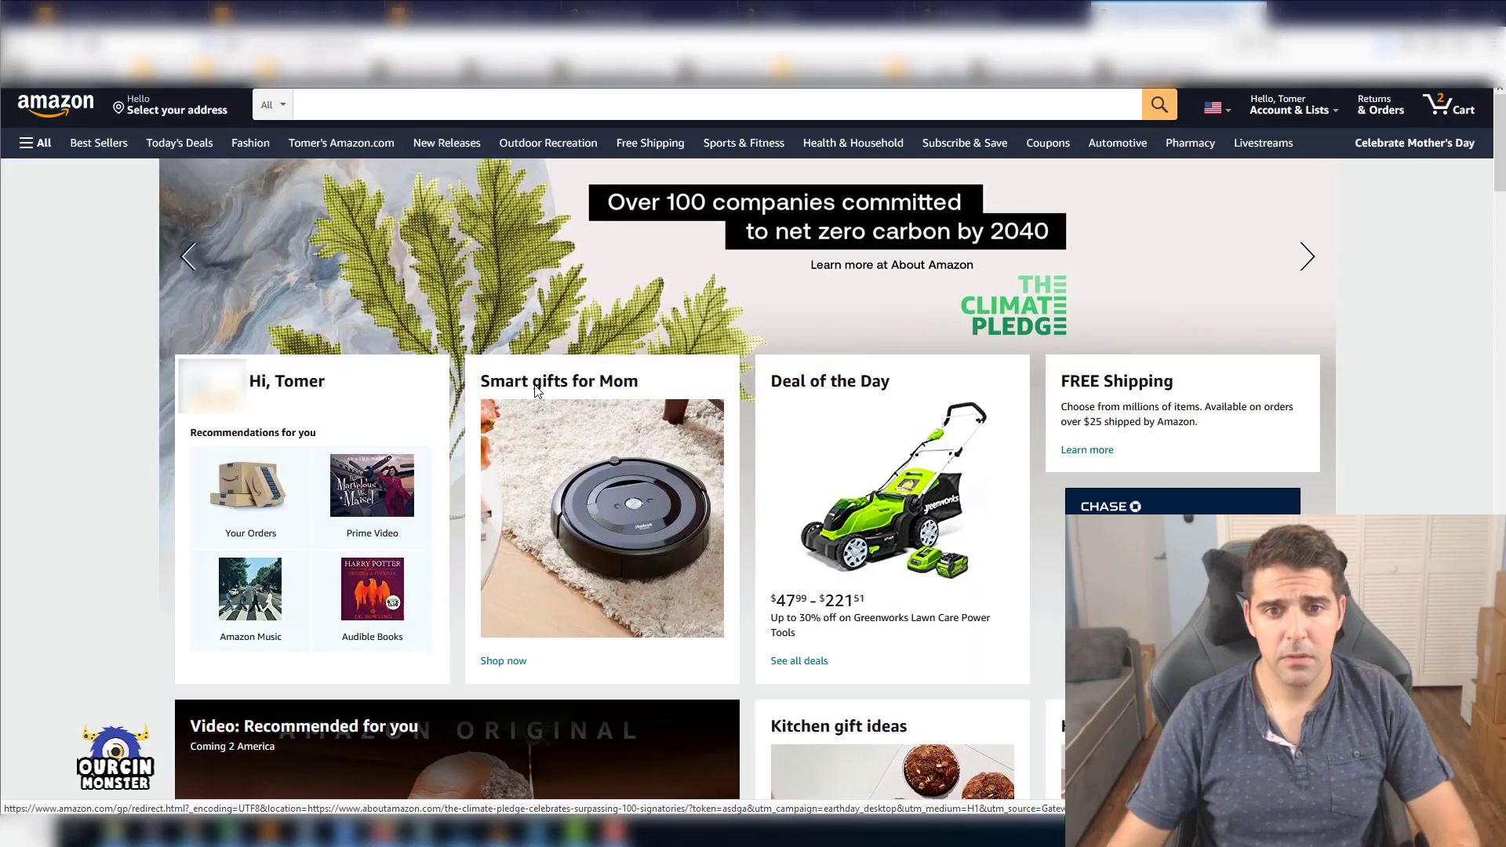
{"action": "left_click", "coordinate": [836, 534]}
{"action": "scroll", "coordinate": [576, 711], "scroll_direction": "down", "scroll_amount": 3}
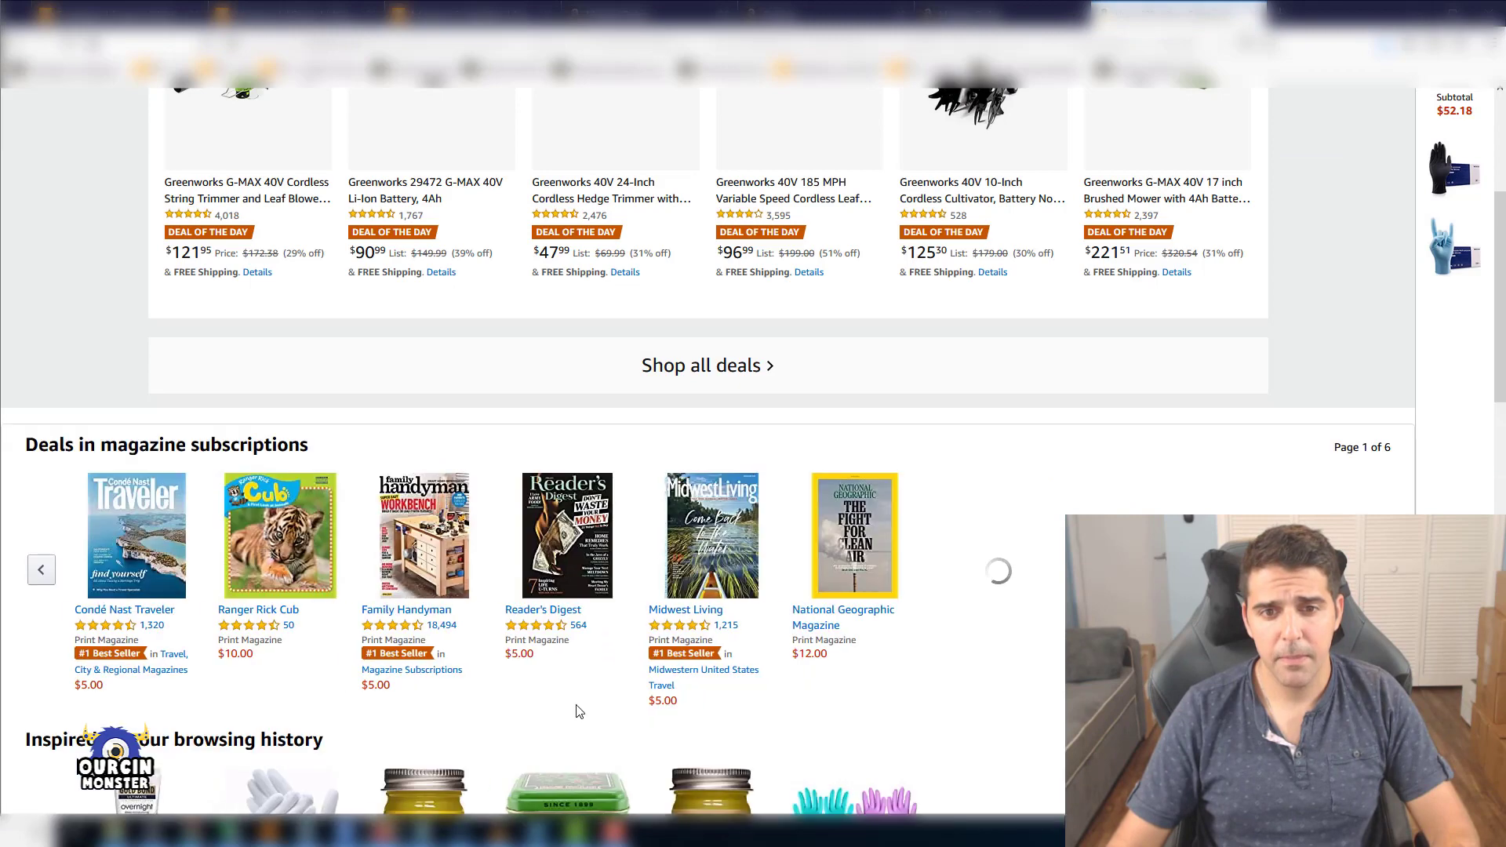
{"action": "scroll", "coordinate": [575, 704], "scroll_direction": "down", "scroll_amount": 1}
{"action": "scroll", "coordinate": [575, 705], "scroll_direction": "up", "scroll_amount": 4}
{"action": "left_click", "coordinate": [364, 424]}
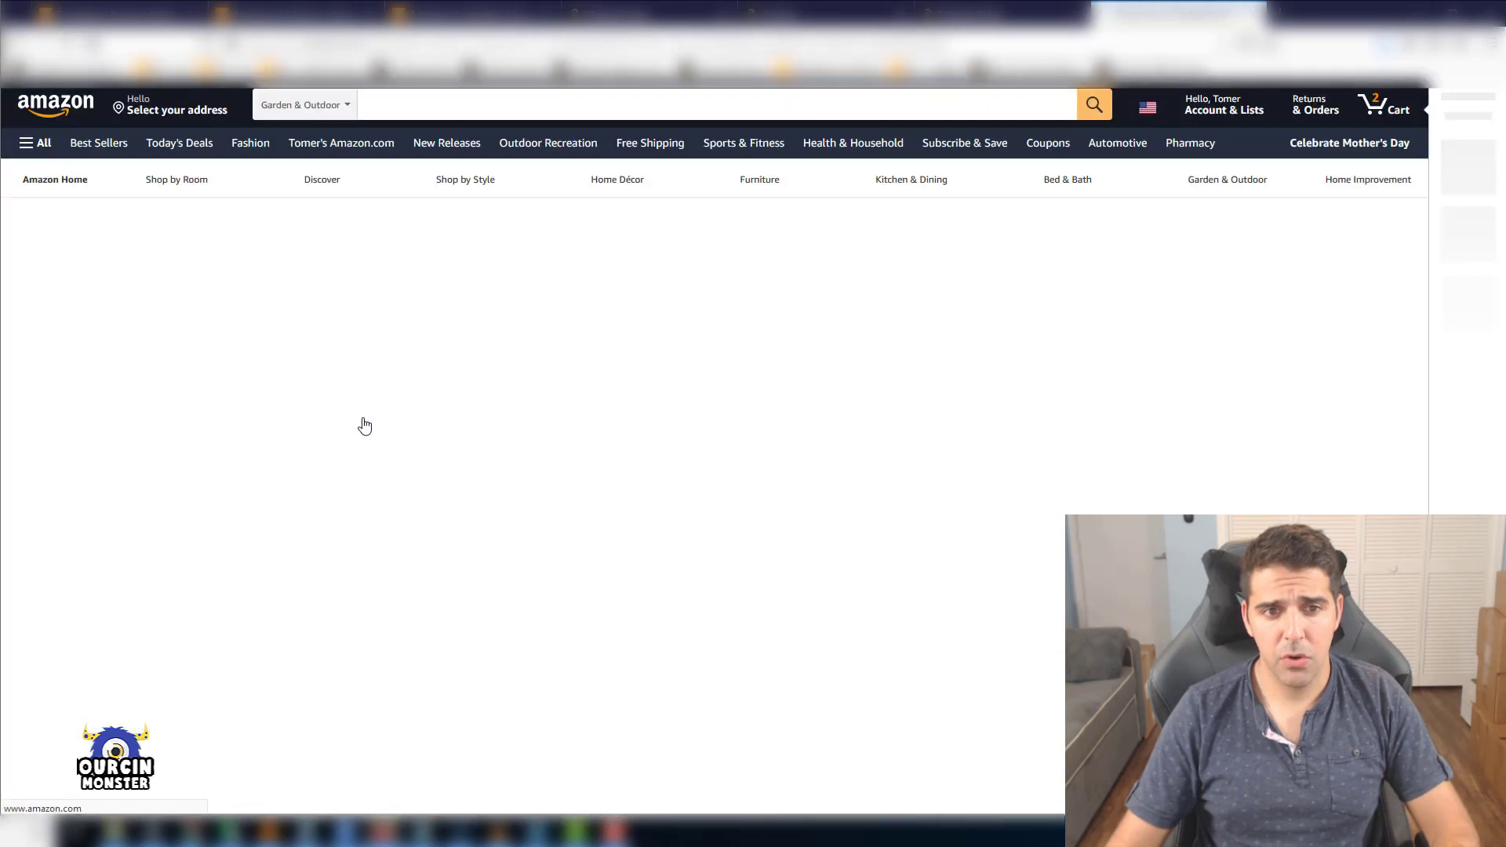
Step: View the battery listing's Earth Day product image enlarged and close the image viewer
{"action": "mouse_move", "coordinate": [464, 685]}
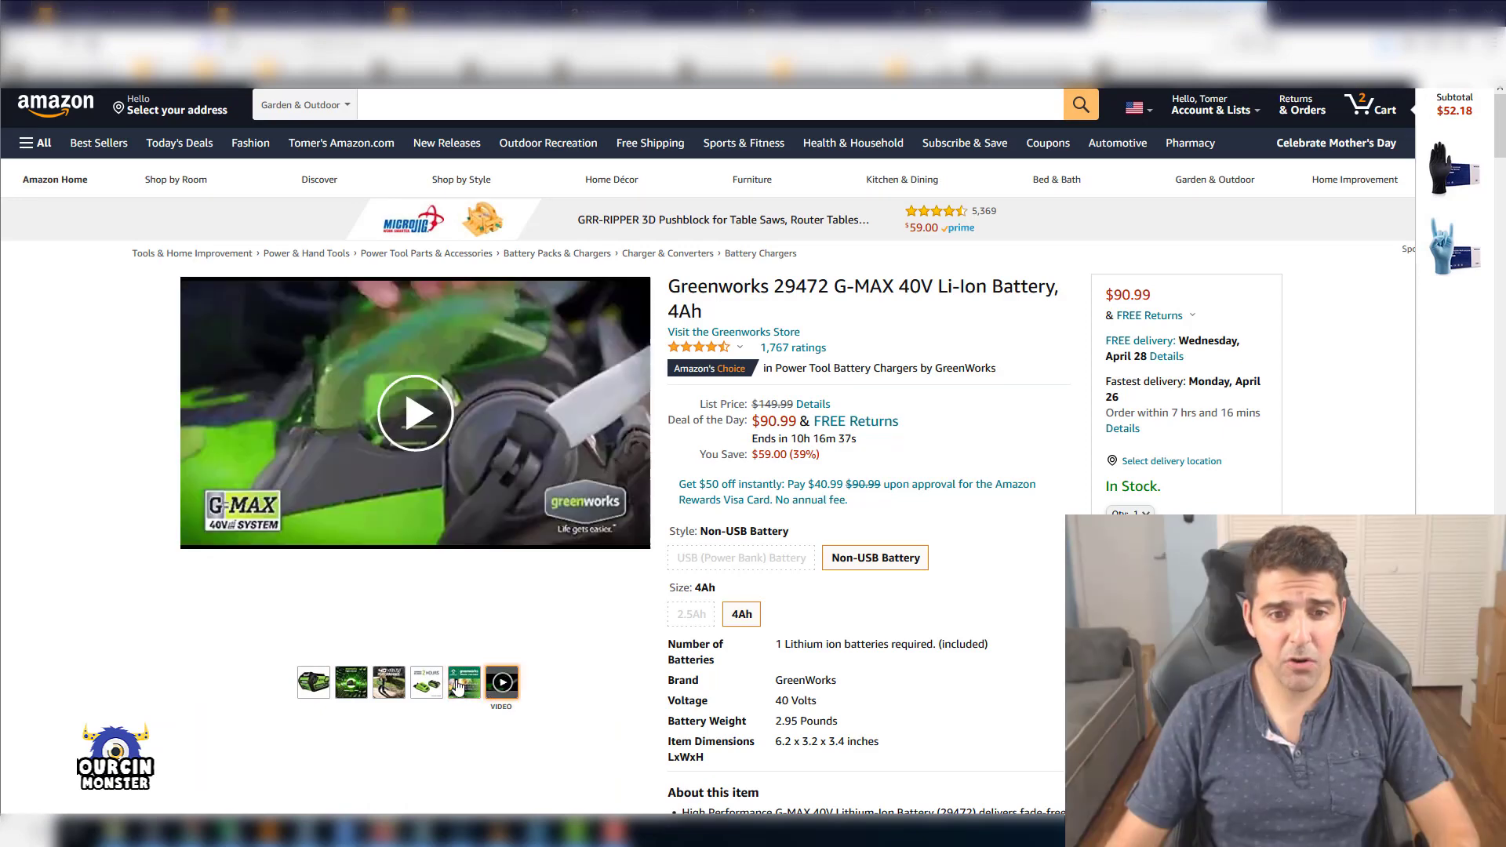
{"action": "left_click", "coordinate": [416, 502]}
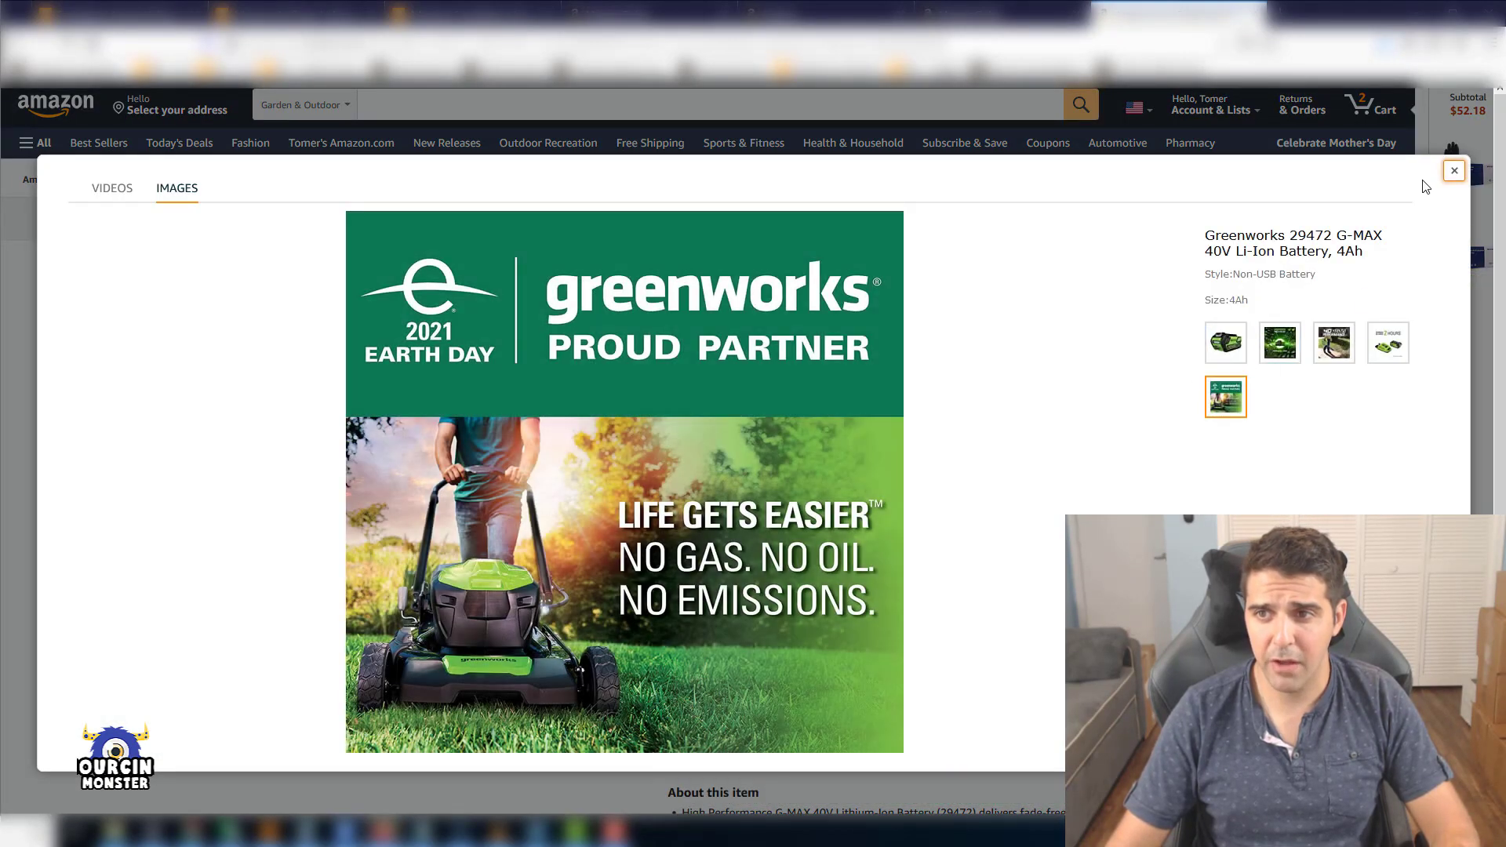
{"action": "left_click", "coordinate": [1454, 171]}
{"action": "mouse_move", "coordinate": [427, 473]}
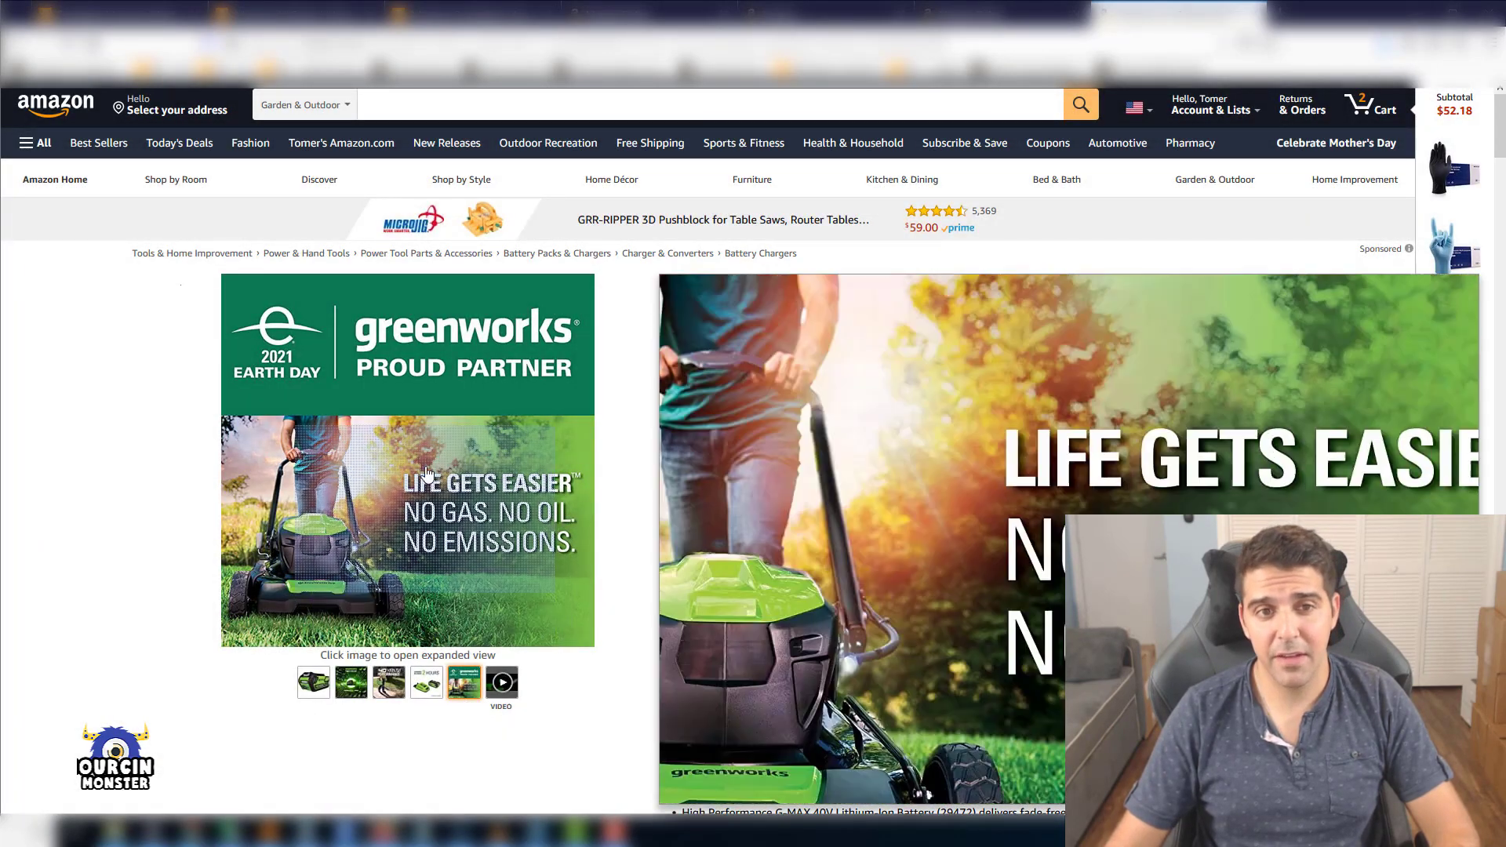
Step: View the related Greenworks 40V 150 MPH cordless leaf blower listing and return to the Amazon home page
{"action": "scroll", "coordinate": [675, 534], "scroll_direction": "down", "scroll_amount": 10}
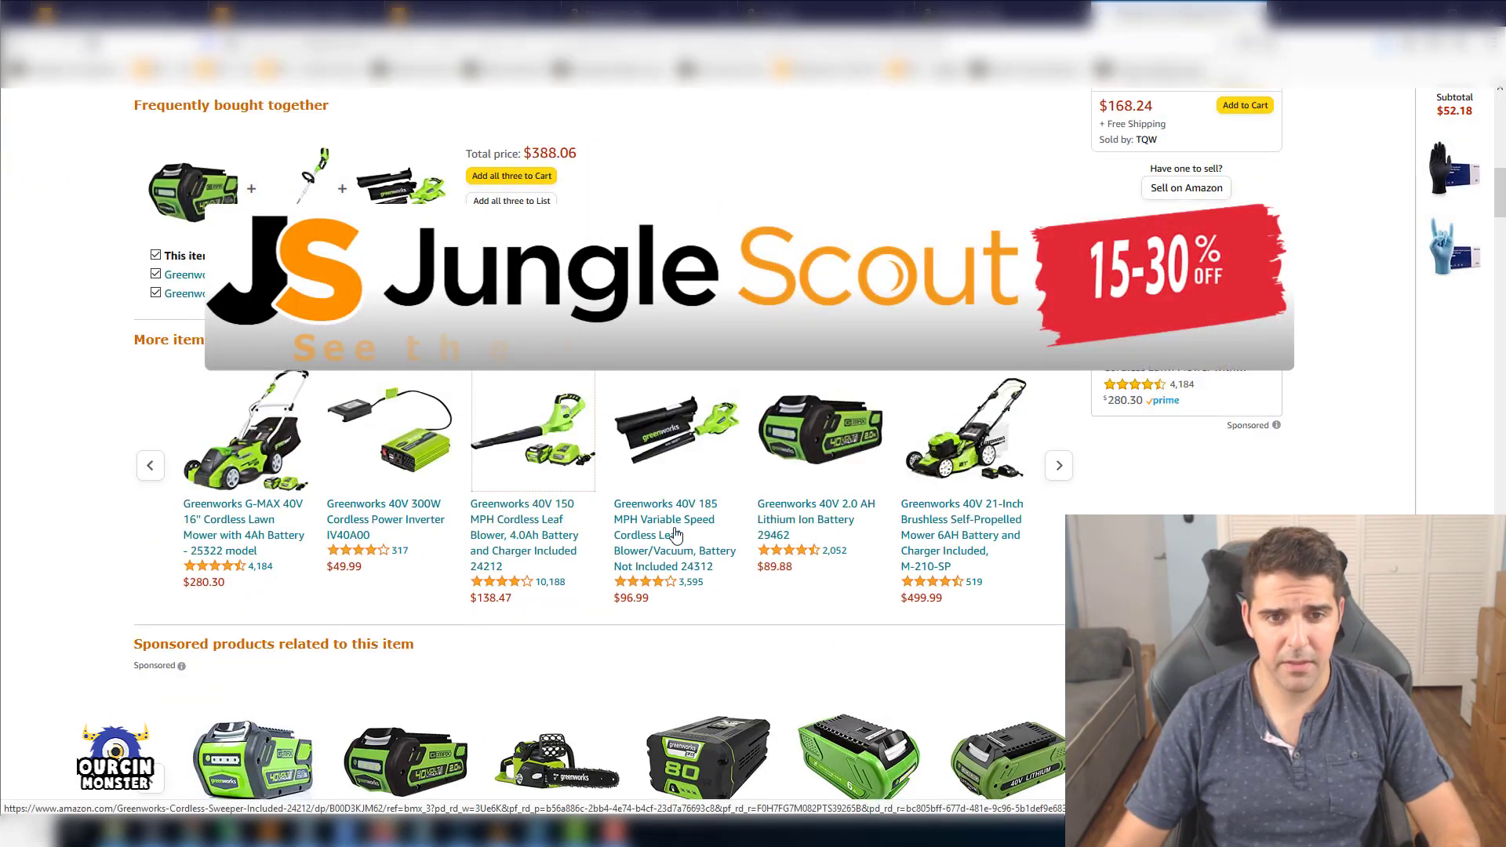
{"action": "left_click", "coordinate": [674, 533]}
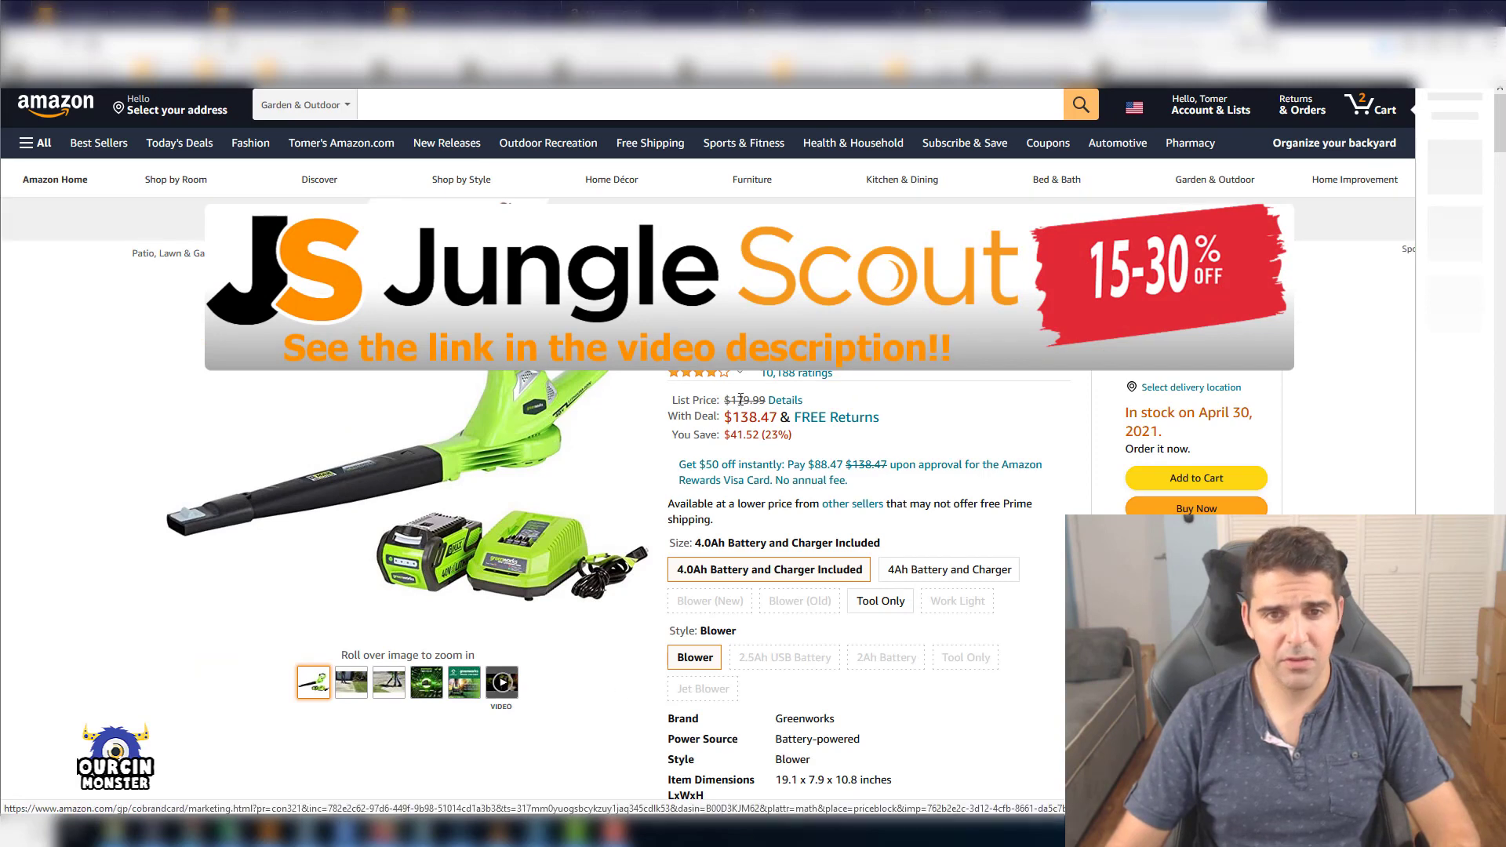
{"action": "left_click", "coordinate": [55, 104]}
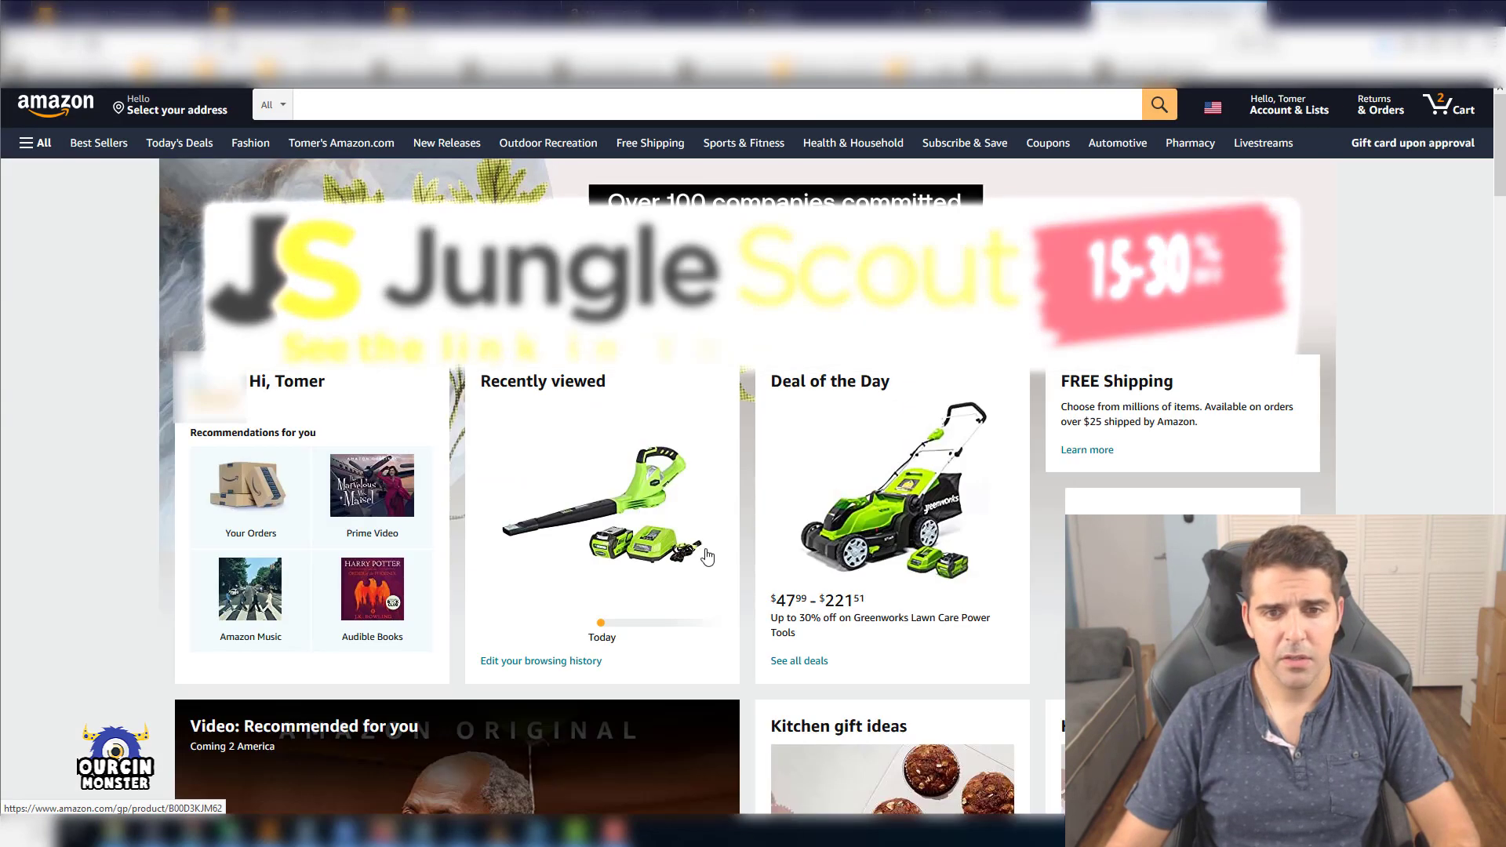
Step: Open the Gloves In A Bottle Shielding Lotion combo from the items related to viewed products and look through its listing
{"action": "scroll", "coordinate": [707, 557], "scroll_direction": "down", "scroll_amount": 10}
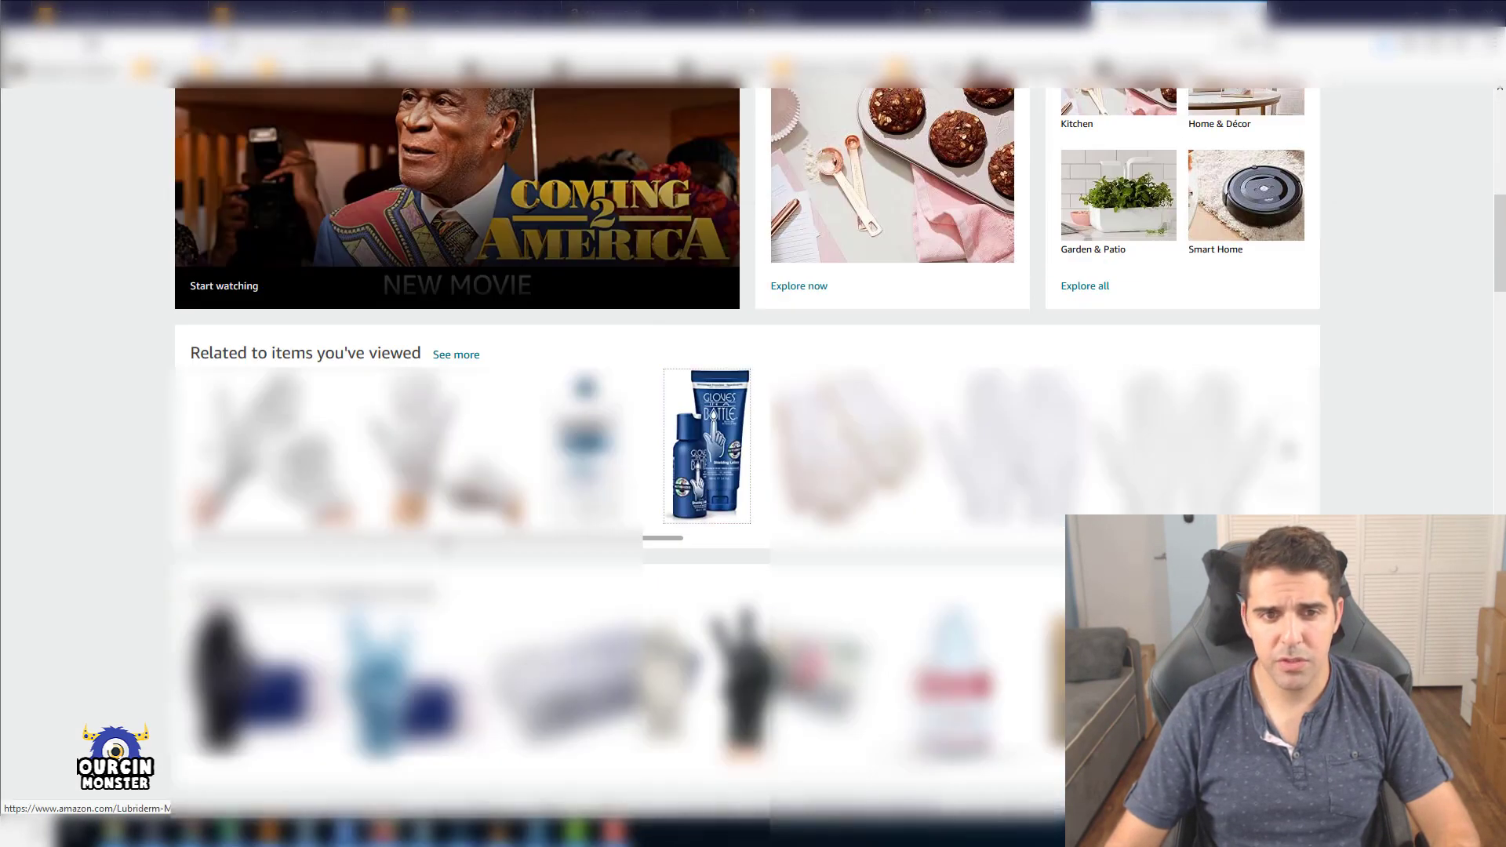
{"action": "left_click", "coordinate": [707, 446]}
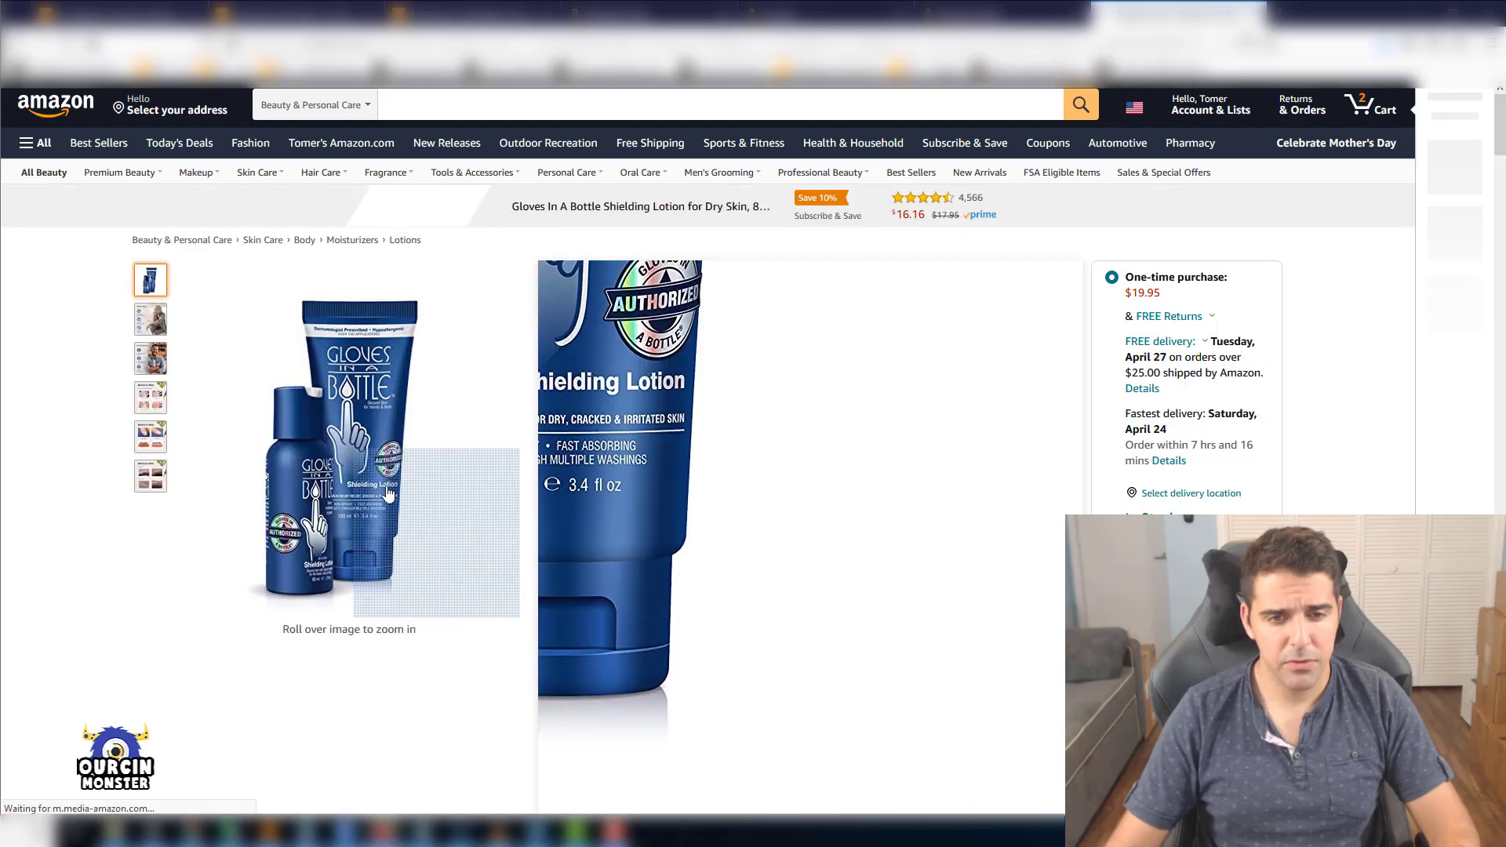
{"action": "scroll", "coordinate": [387, 494], "scroll_direction": "down", "scroll_amount": 4}
{"action": "scroll", "coordinate": [257, 366], "scroll_direction": "down", "scroll_amount": 2}
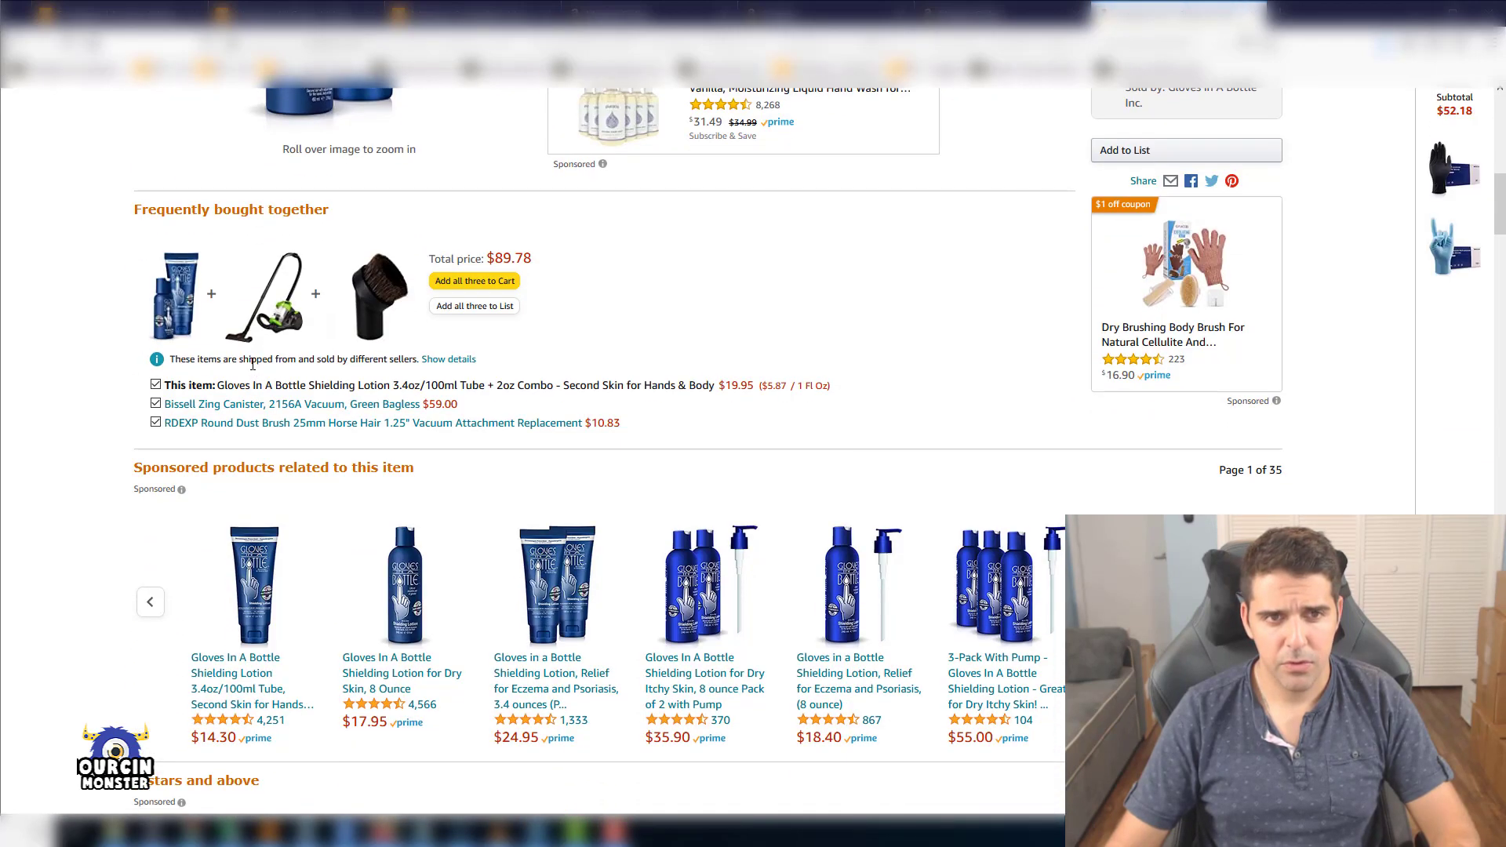
{"action": "scroll", "coordinate": [252, 366], "scroll_direction": "up", "scroll_amount": 5}
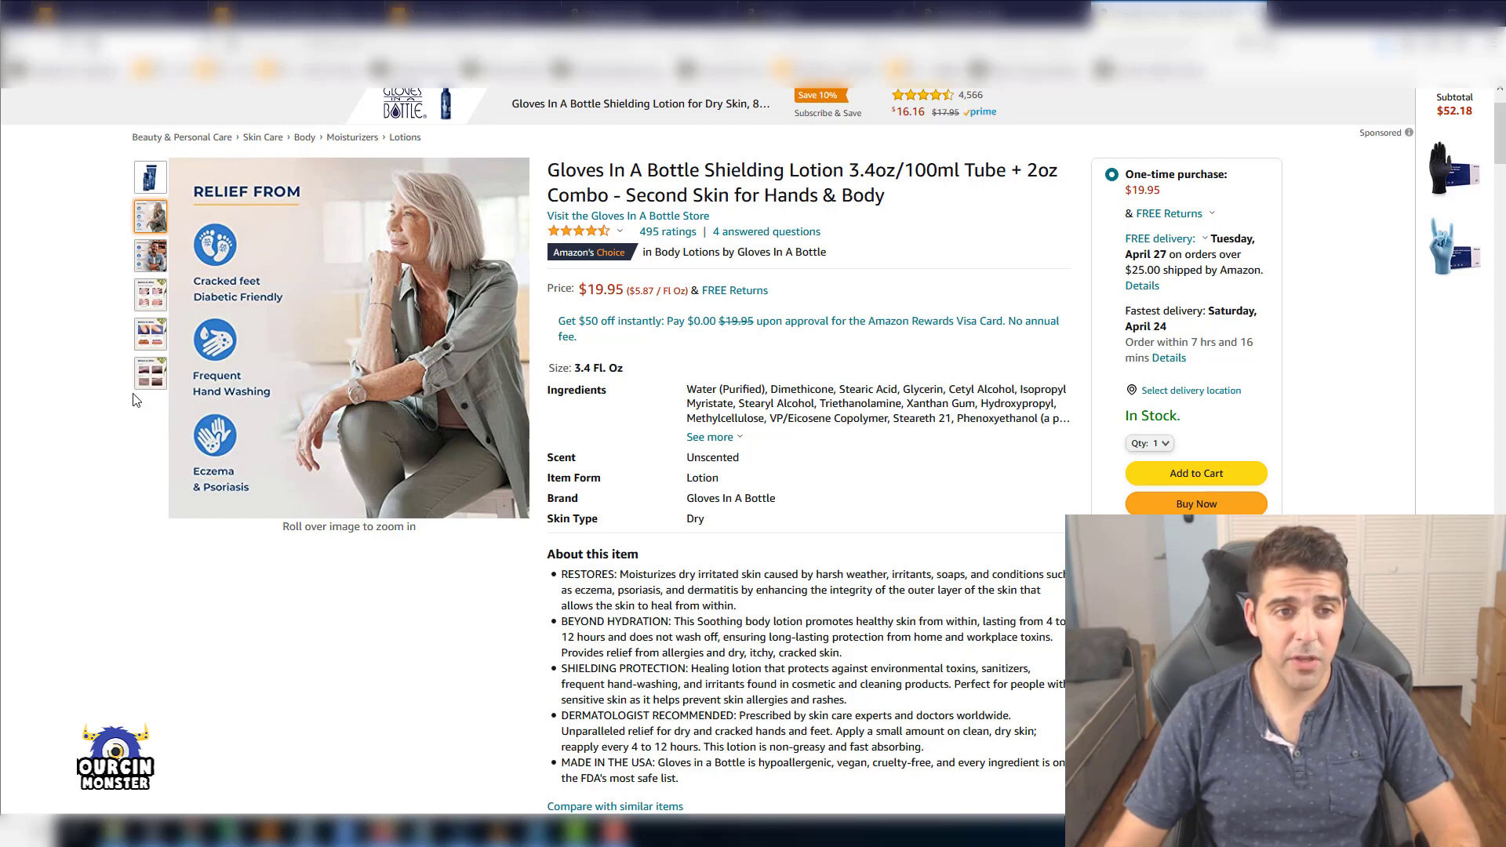
Step: View the lotion's "Relief From" and last "Before & After" images enlarged, and close the image viewer
{"action": "left_click", "coordinate": [154, 229]}
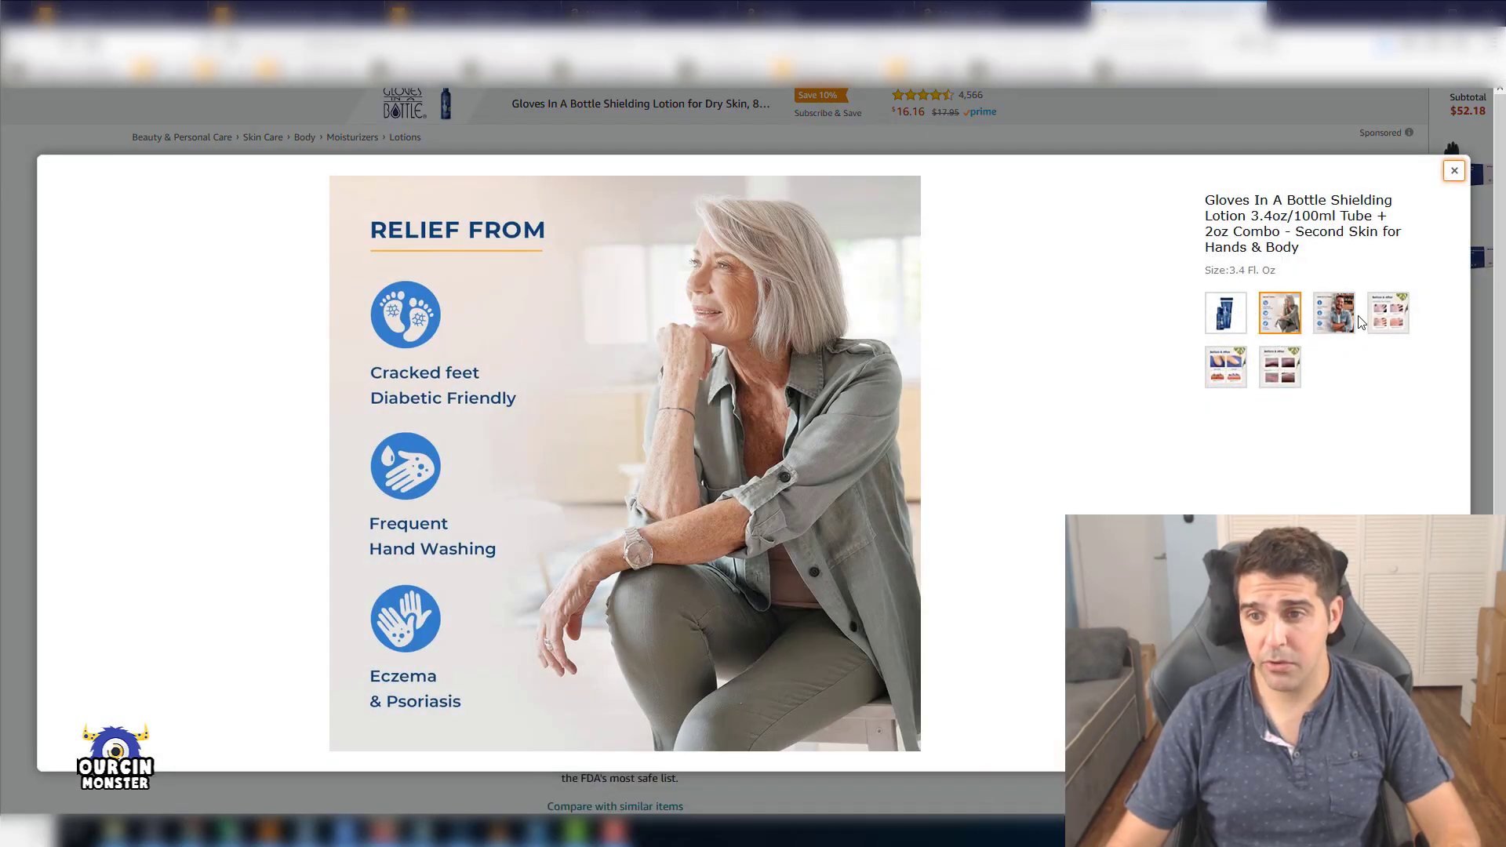
{"action": "left_click", "coordinate": [1280, 367]}
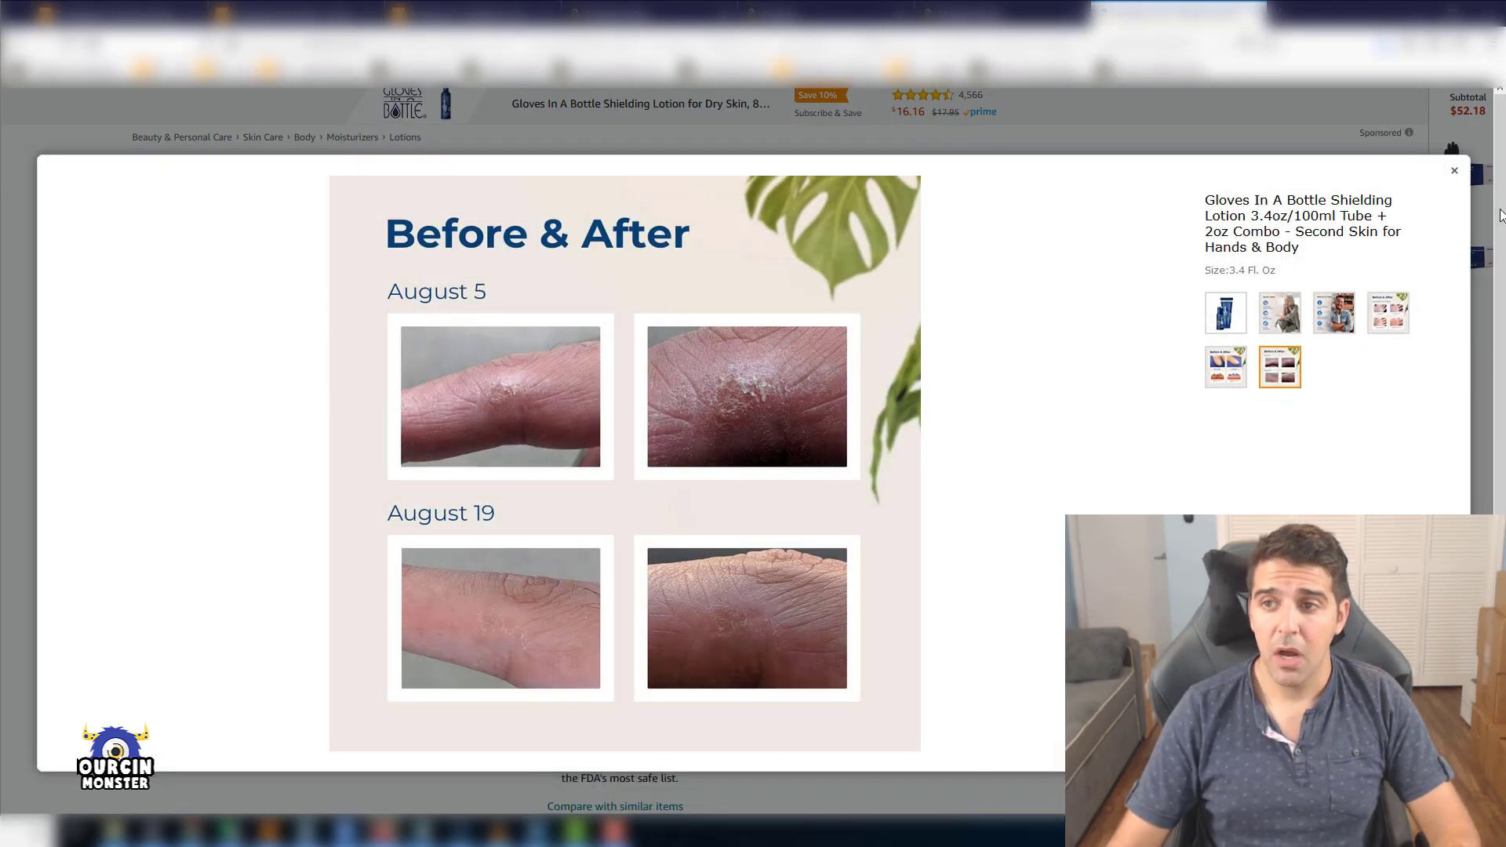
{"action": "left_click", "coordinate": [1456, 174]}
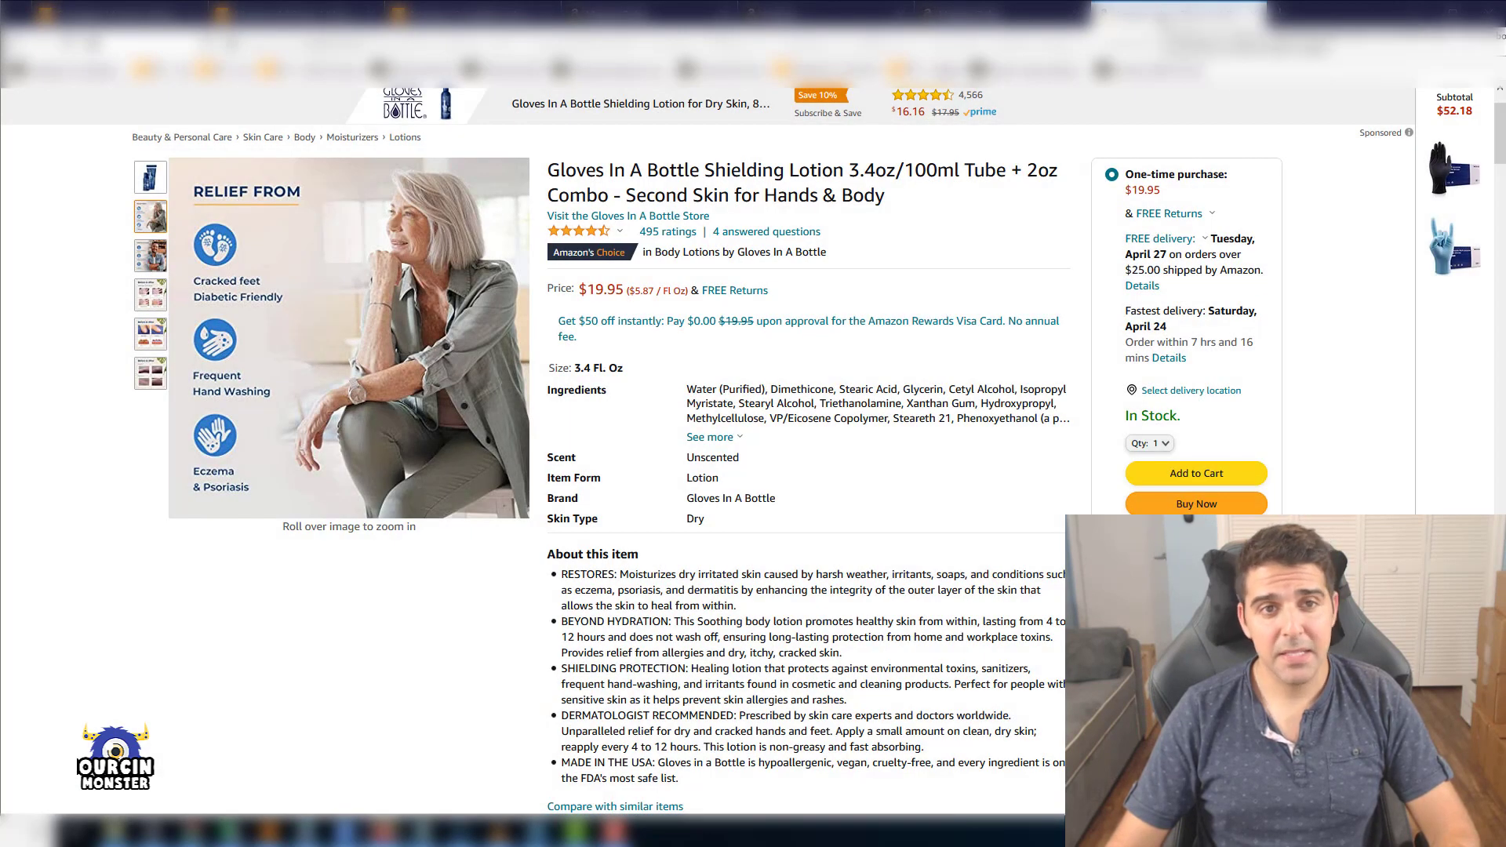